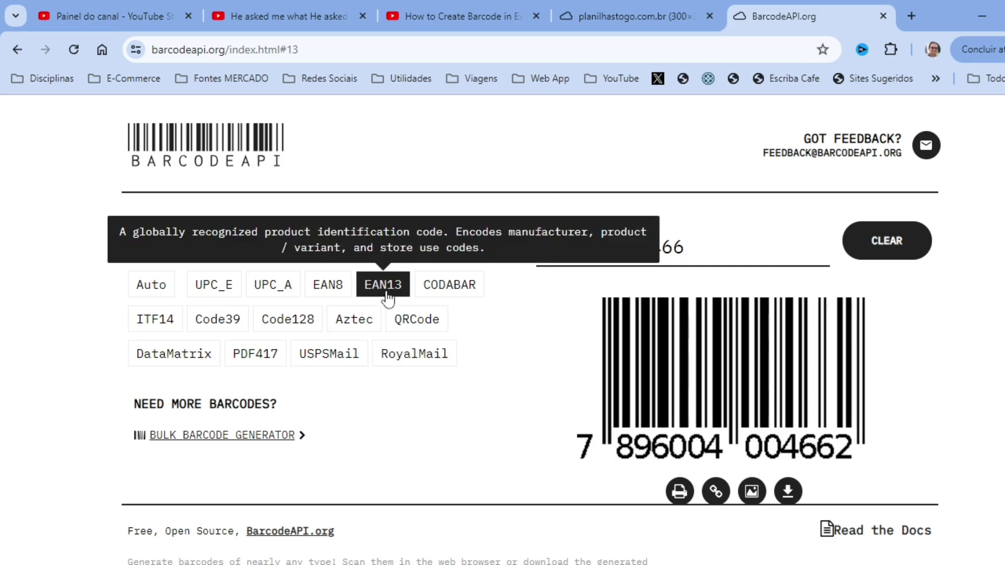
click(388, 294)
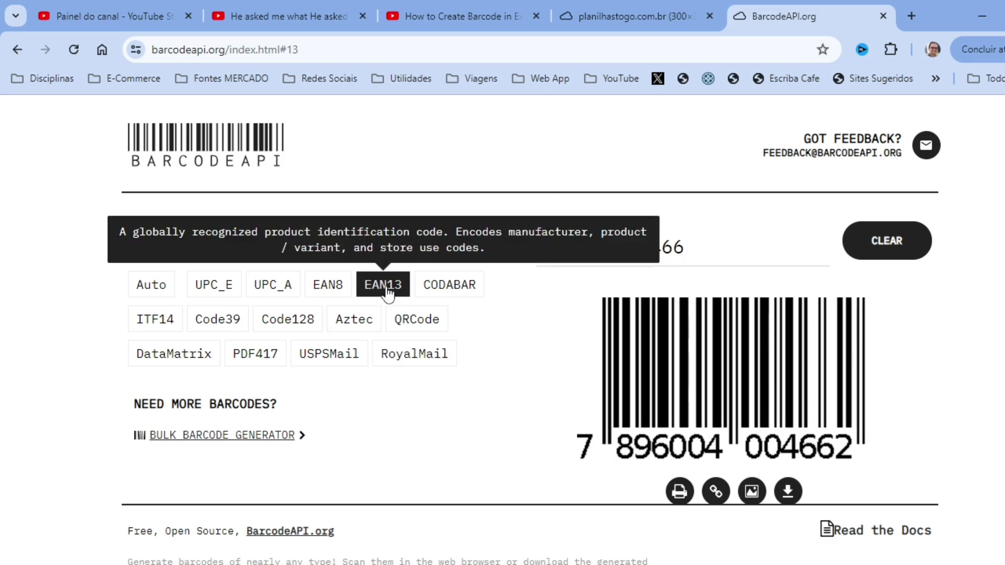
click(733, 253)
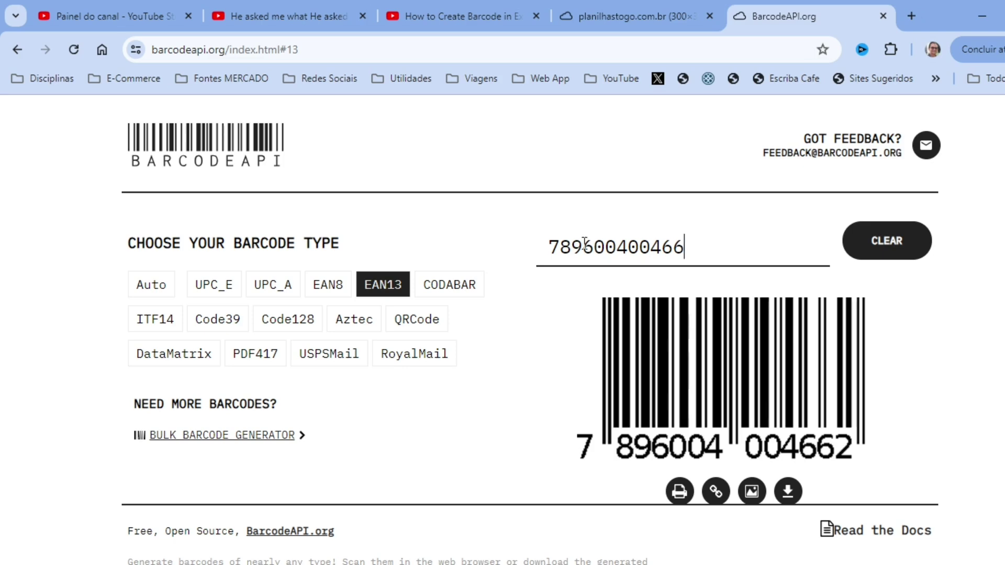
drag(583, 247, 528, 250)
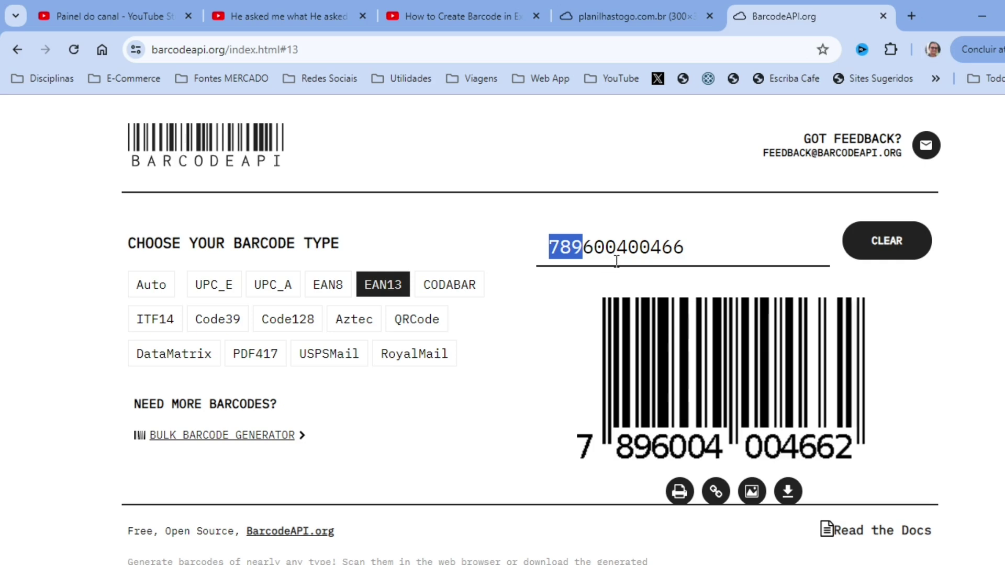
drag(630, 242, 580, 248)
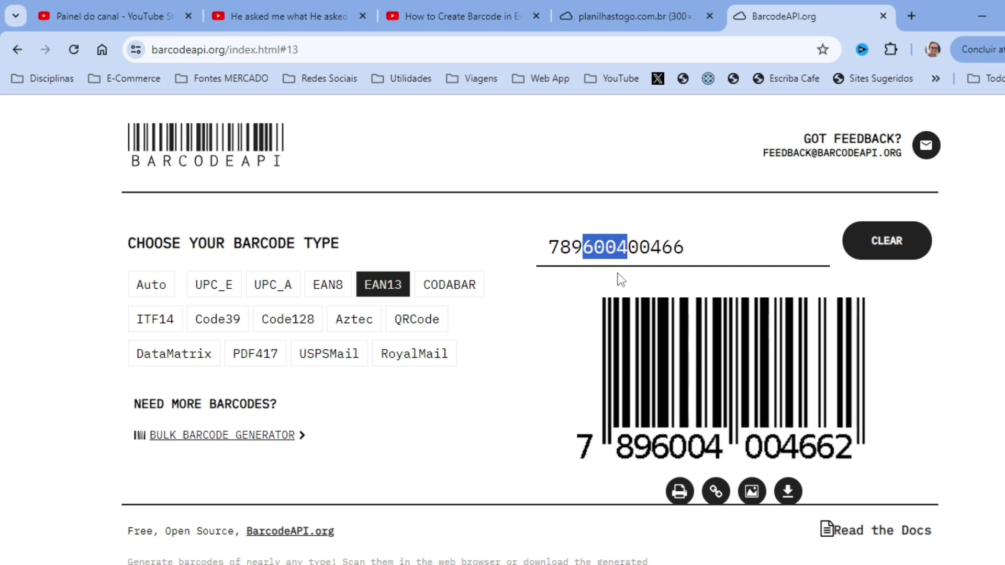
click(637, 248)
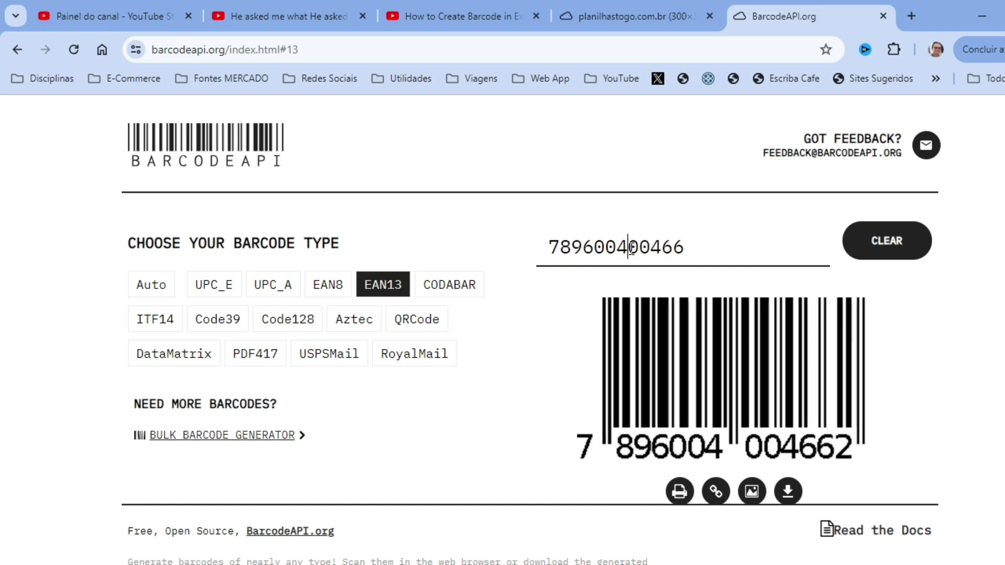
drag(630, 247, 691, 248)
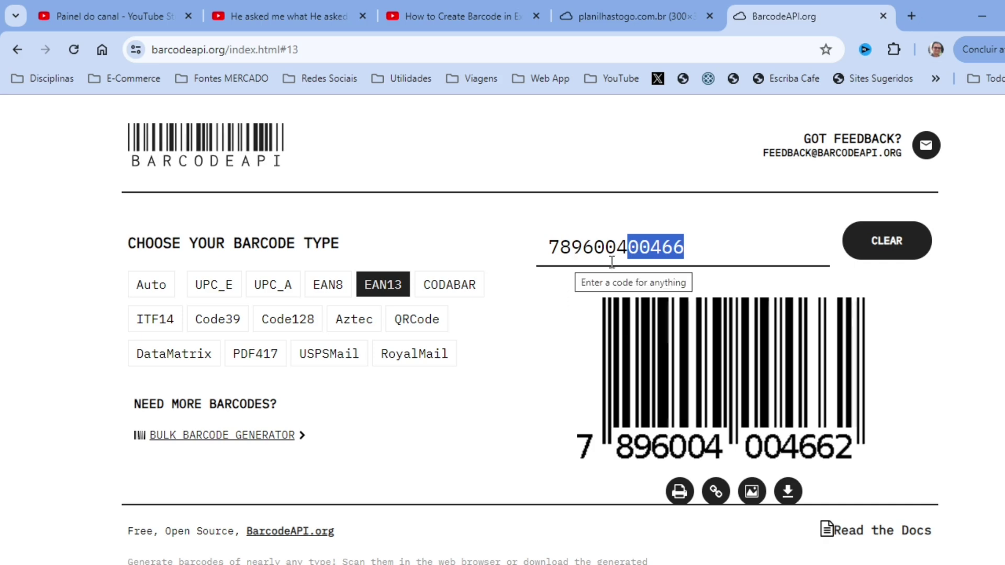
click(746, 252)
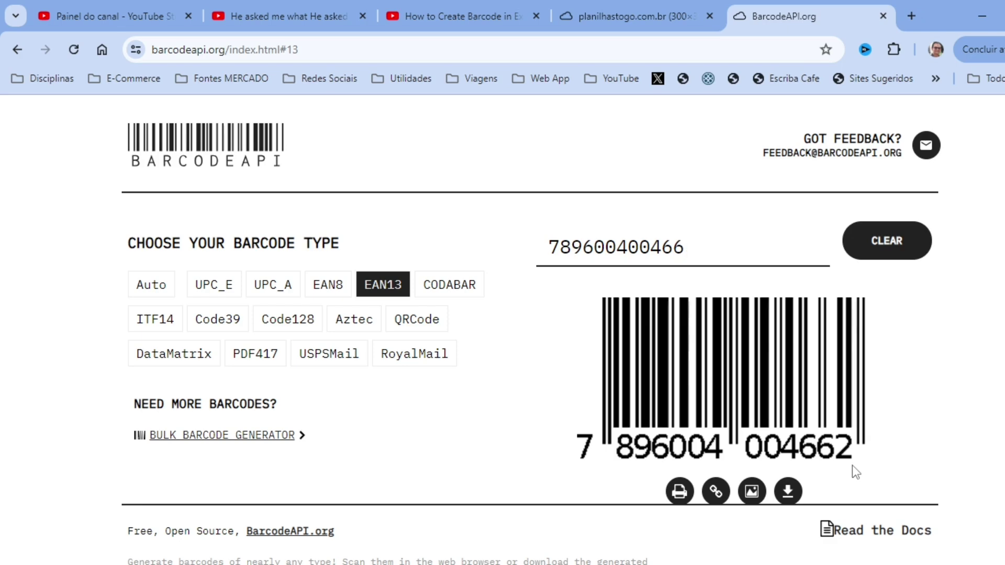
key(BackSpace)
text(5)
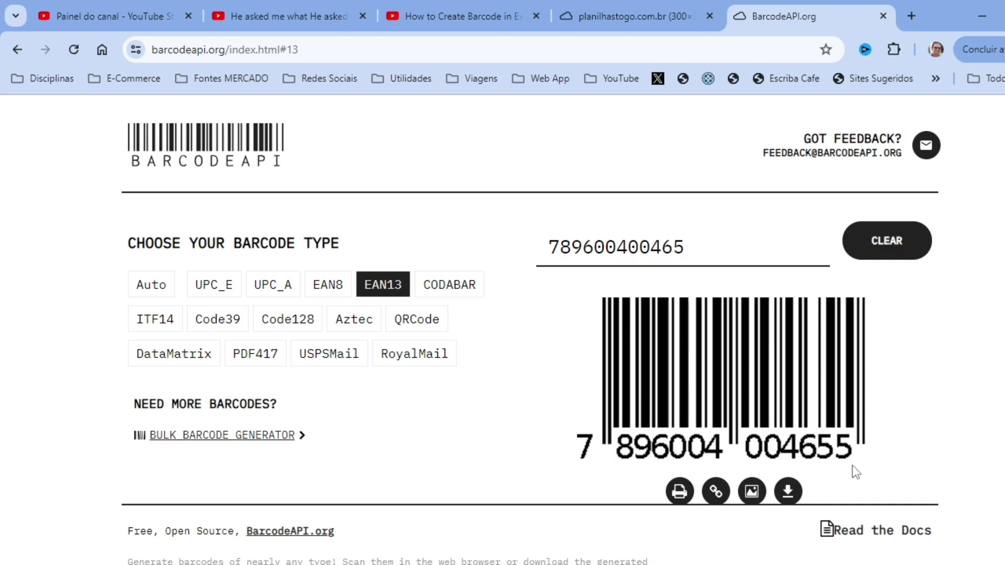
key(BackSpace)
text(7)
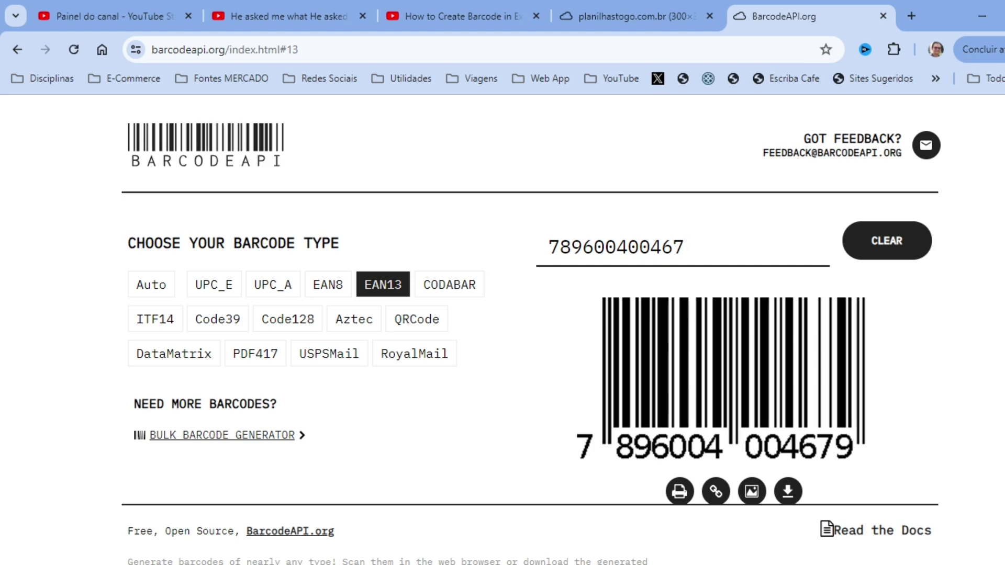
text(9)
key(BackSpace)
text(8)
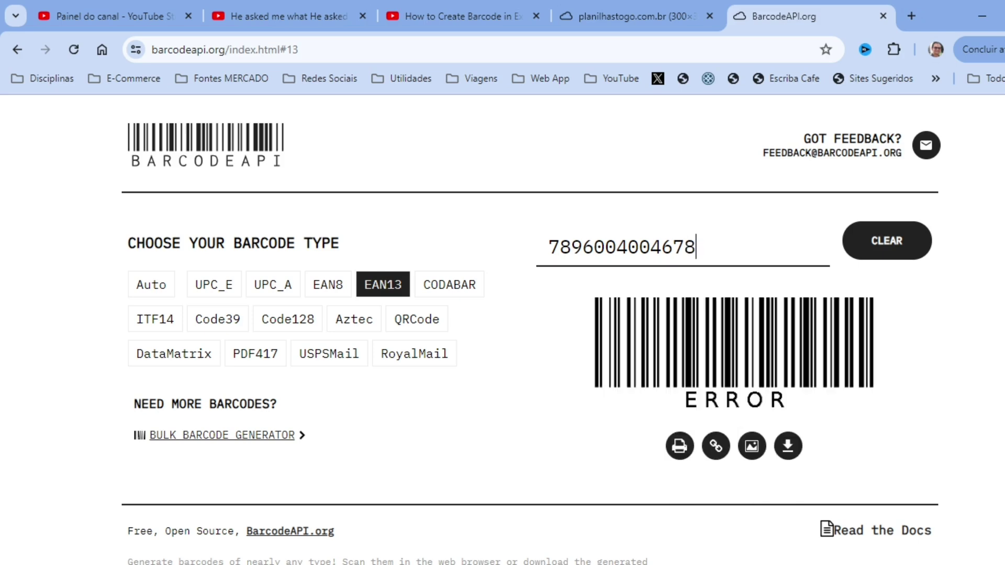
key(BackSpace)
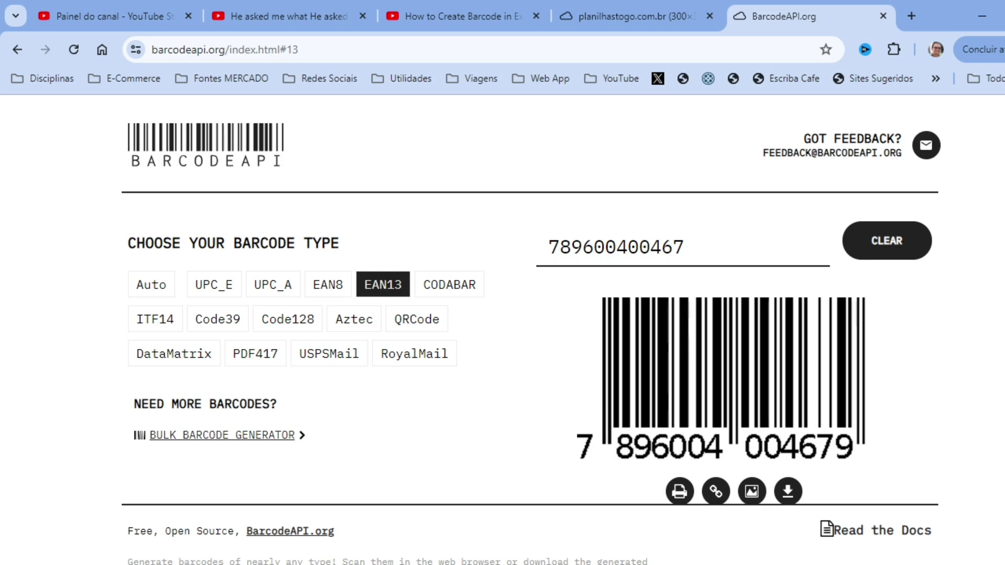
text(9)
Delete the IMAGEM barcode formulas in D5:D8, keeping the EAN-13 numbers in column C
drag(727, 247, 547, 249)
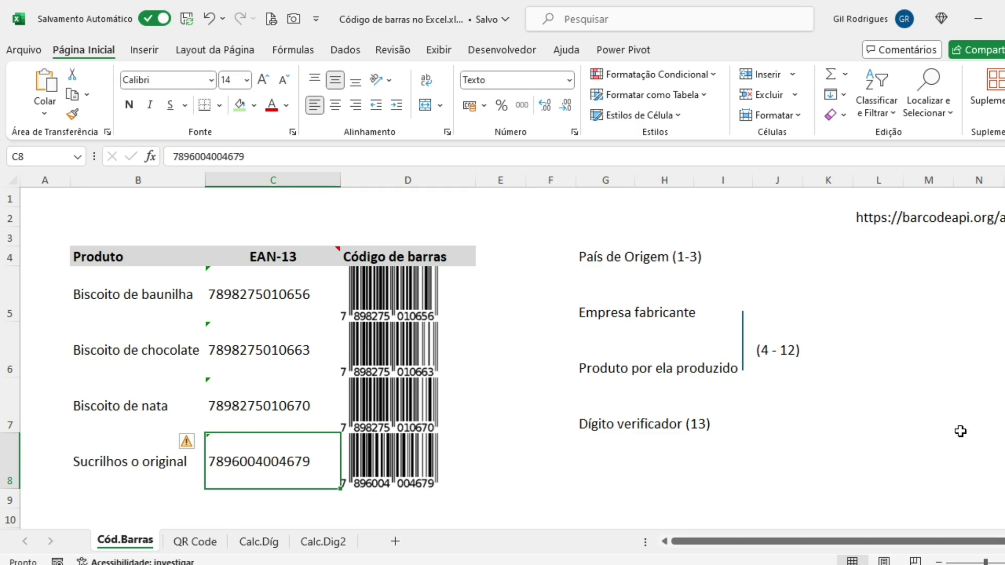
click(400, 287)
drag(400, 287, 404, 484)
click(409, 496)
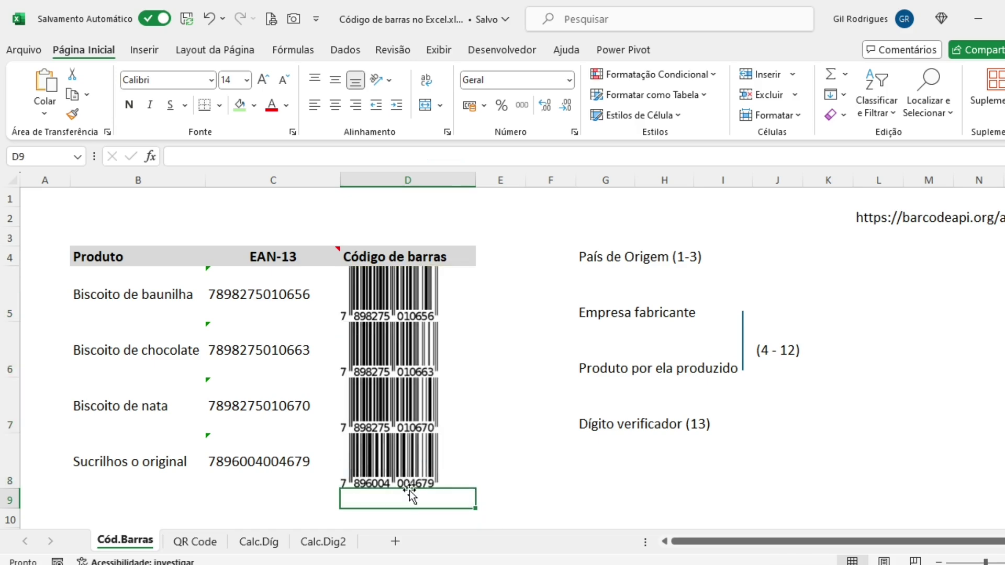
drag(401, 287, 402, 449)
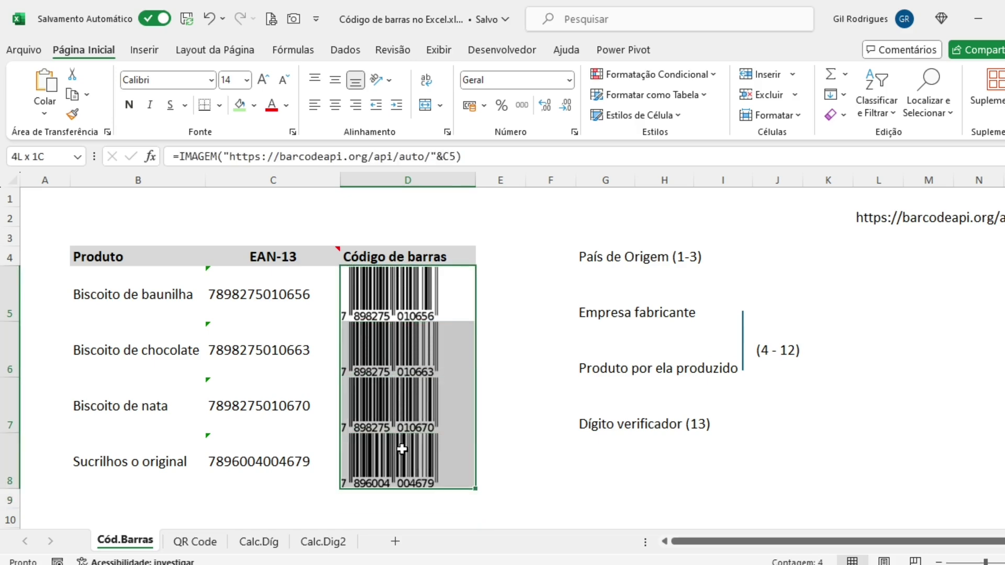
key(Delete)
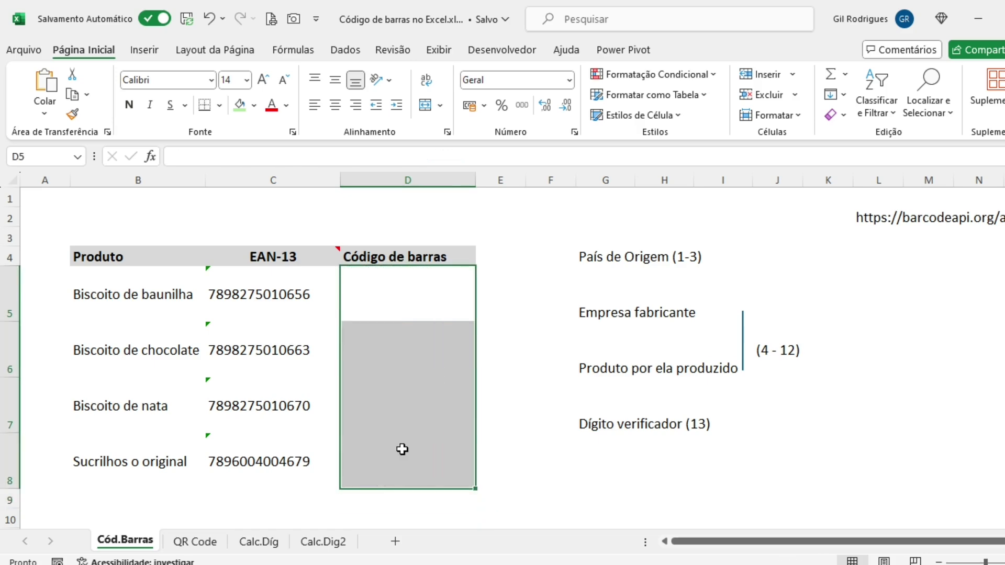
click(111, 291)
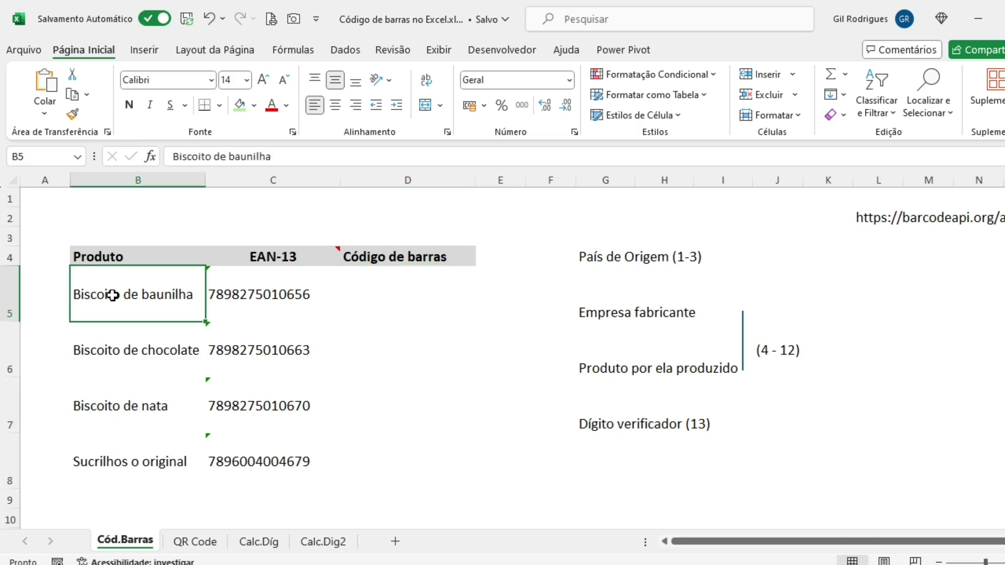
click(255, 297)
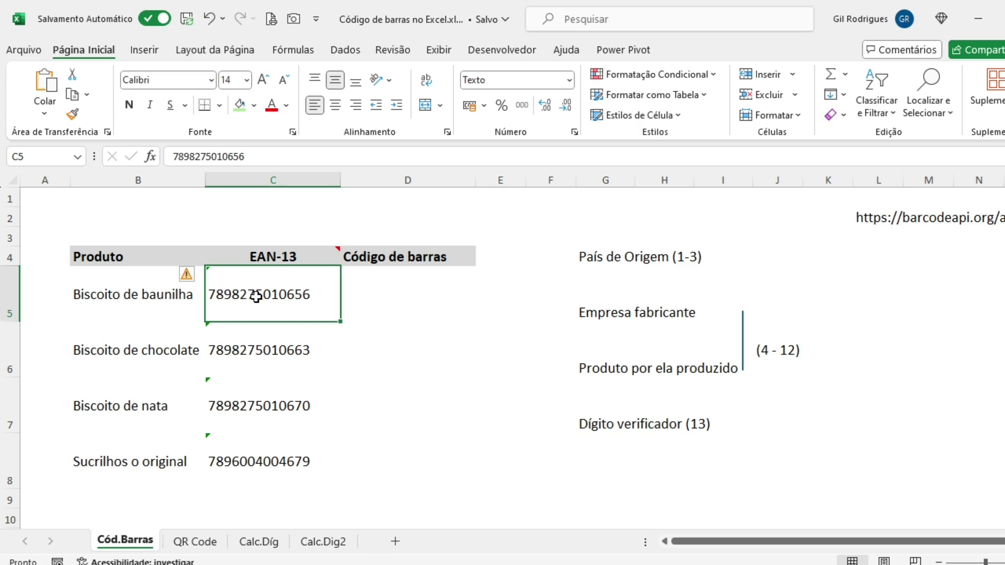
click(139, 293)
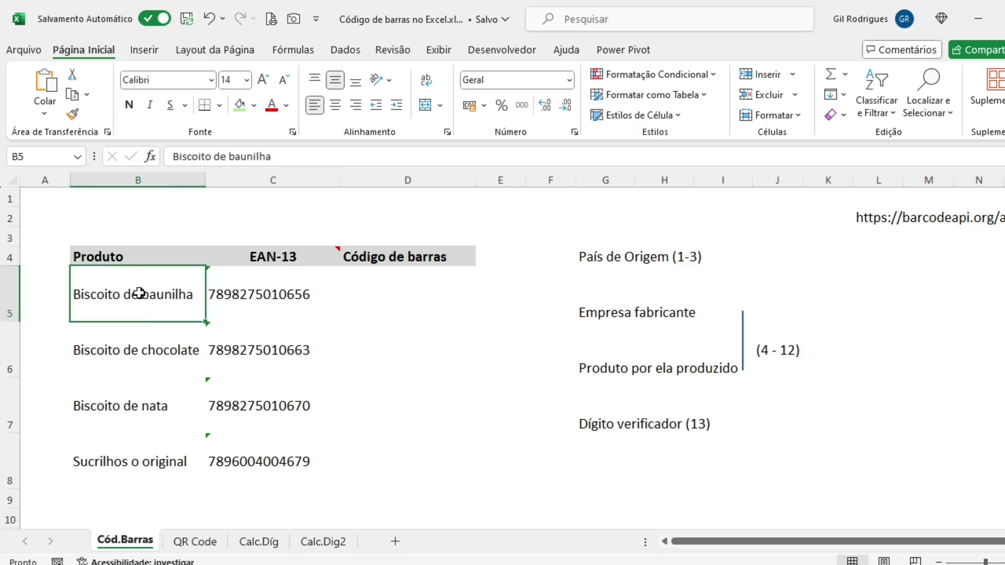
click(270, 461)
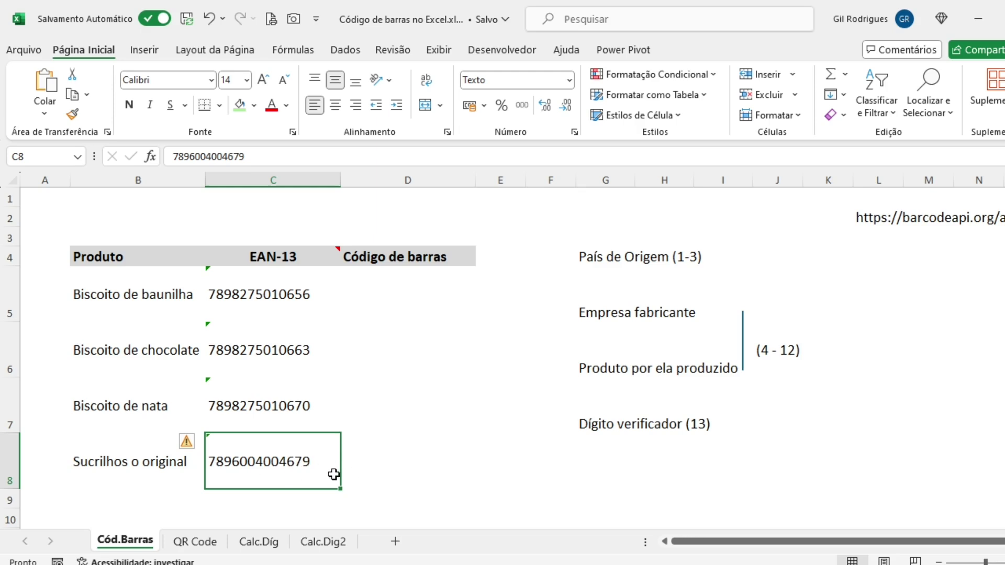
click(273, 321)
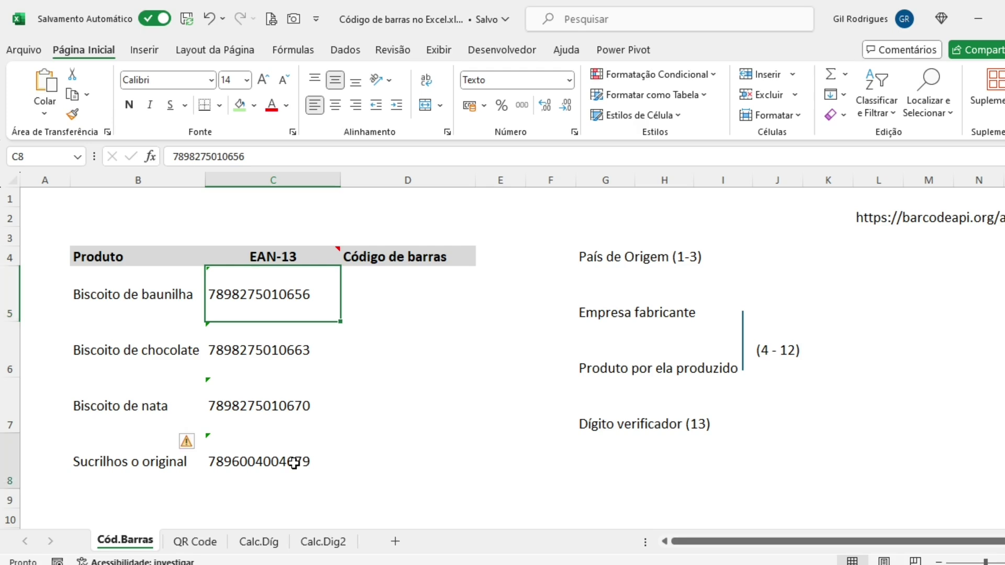
click(294, 464)
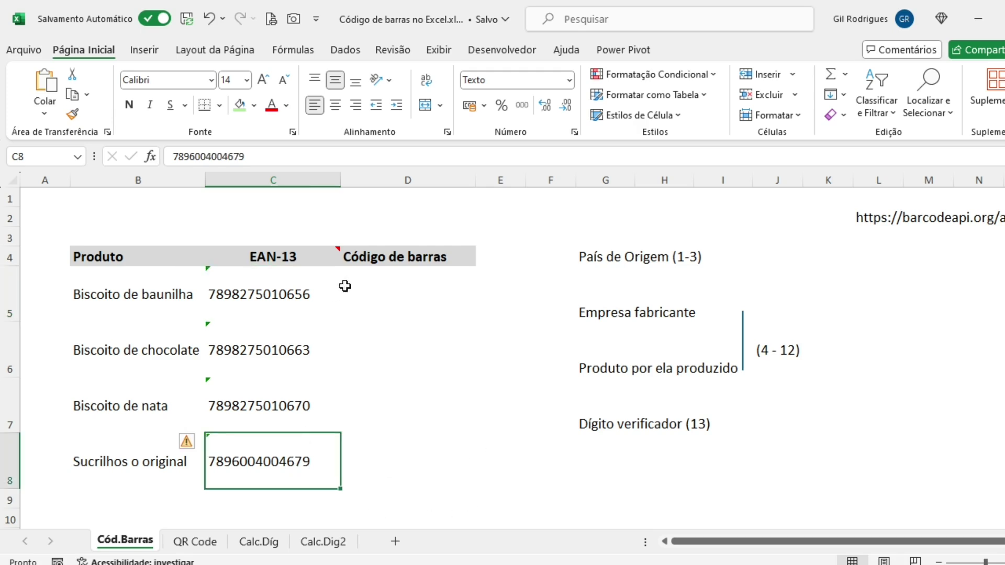
click(390, 295)
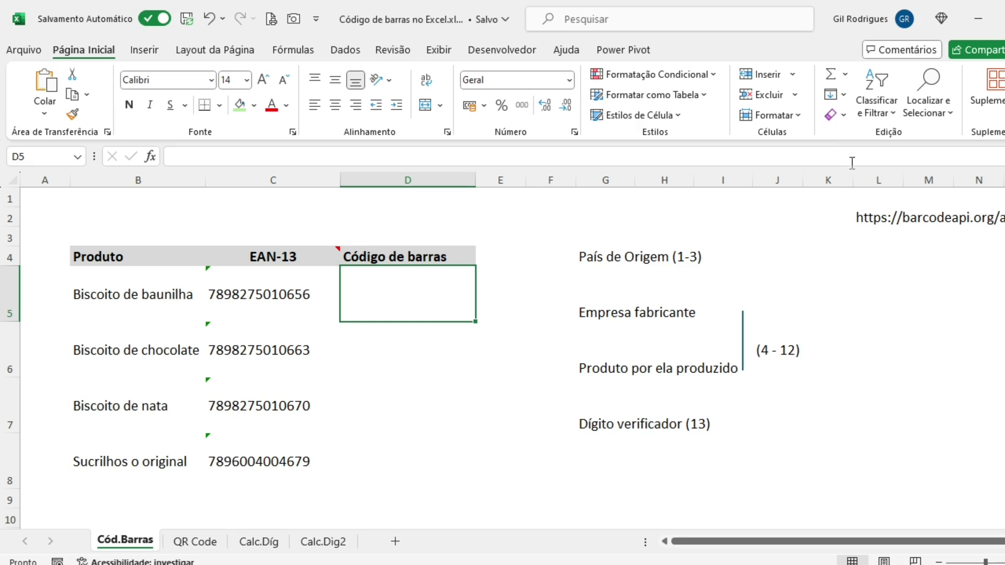
click(867, 225)
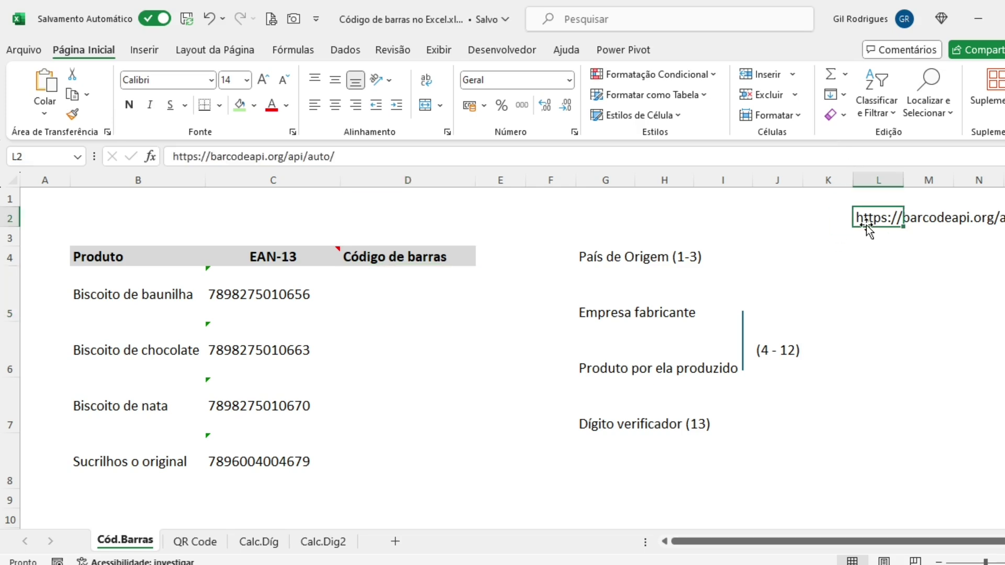
click(438, 161)
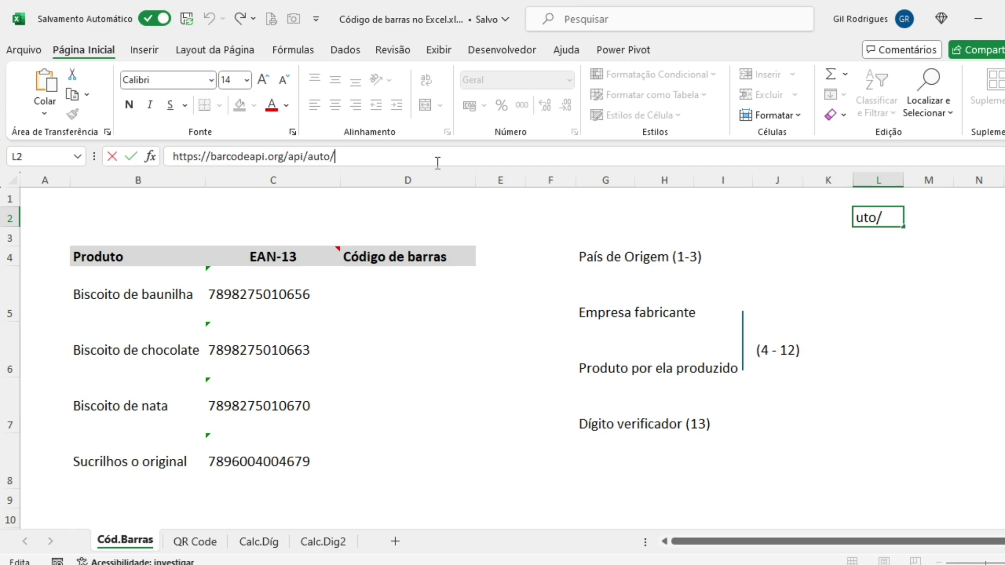
key(shift+Home)
key(ctrl+c)
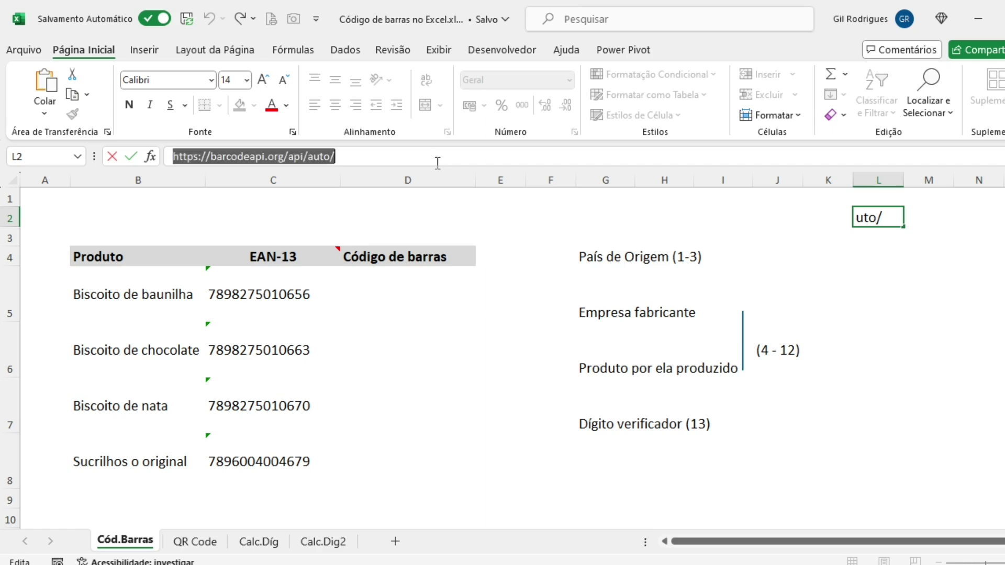
key(Escape)
click(412, 304)
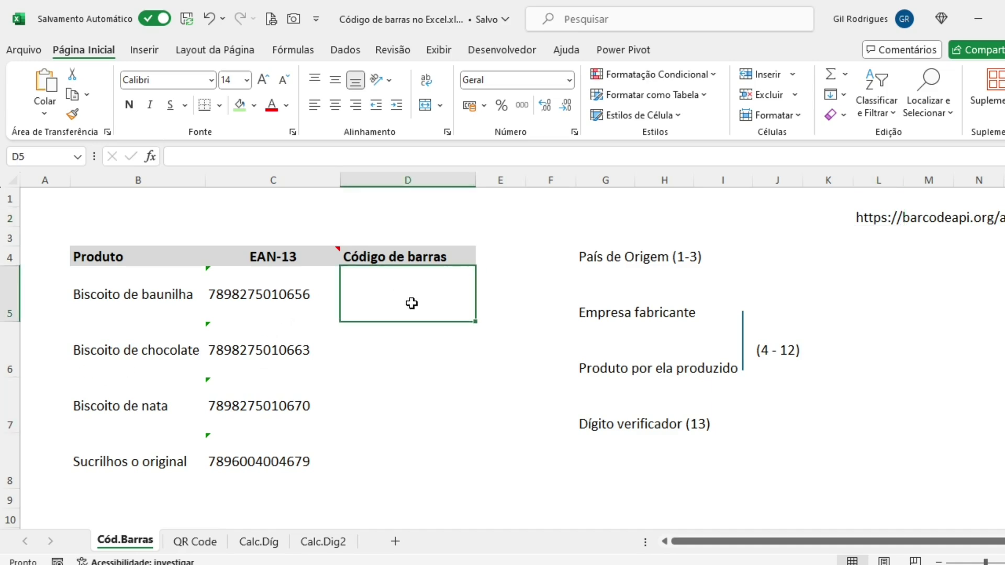
text(=)
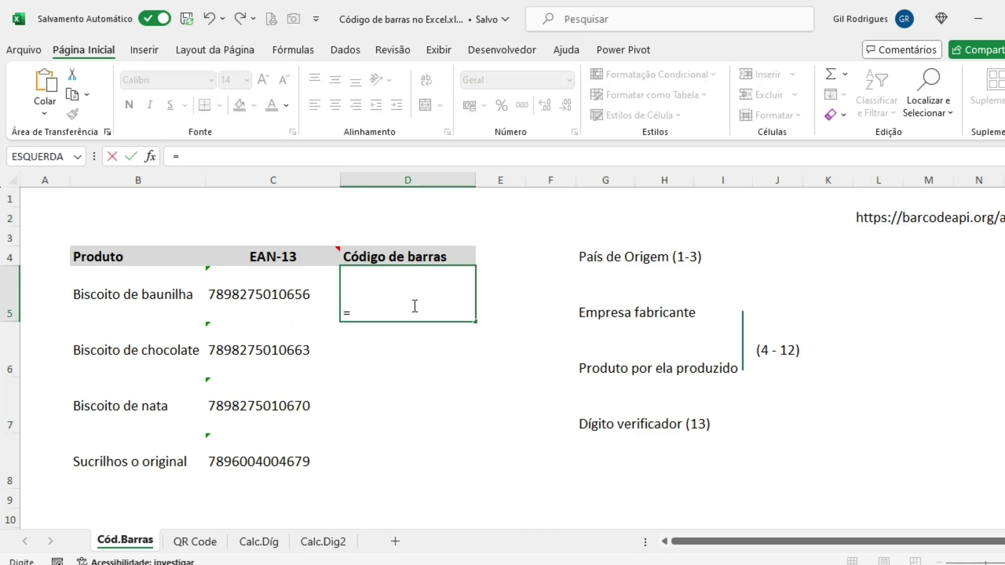
text(i)
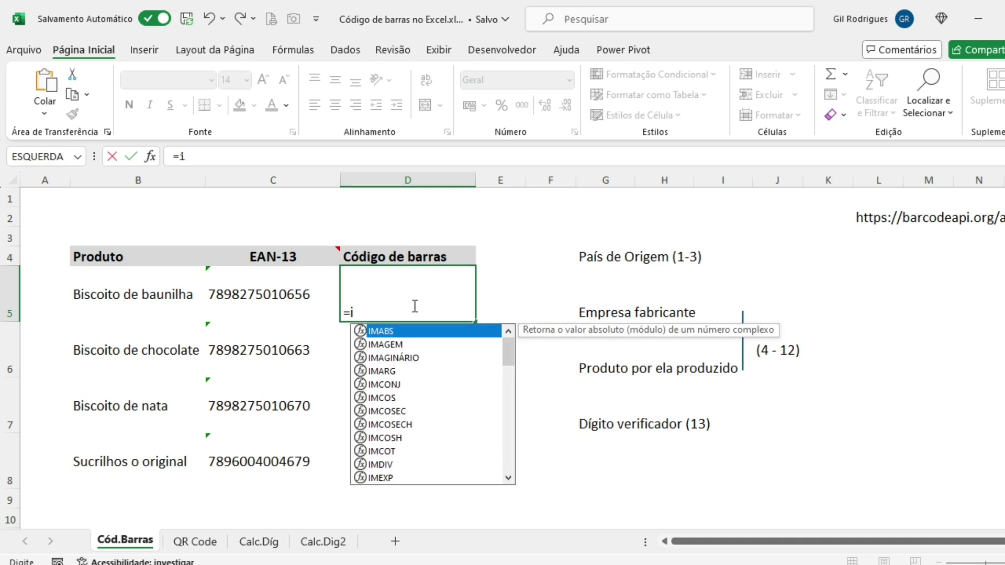
text(ma)
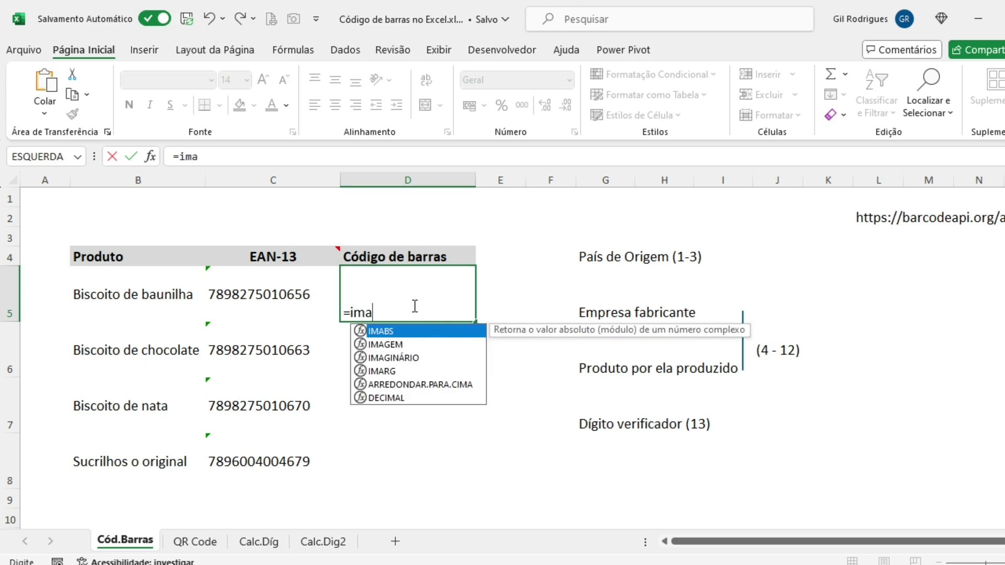
text(ge)
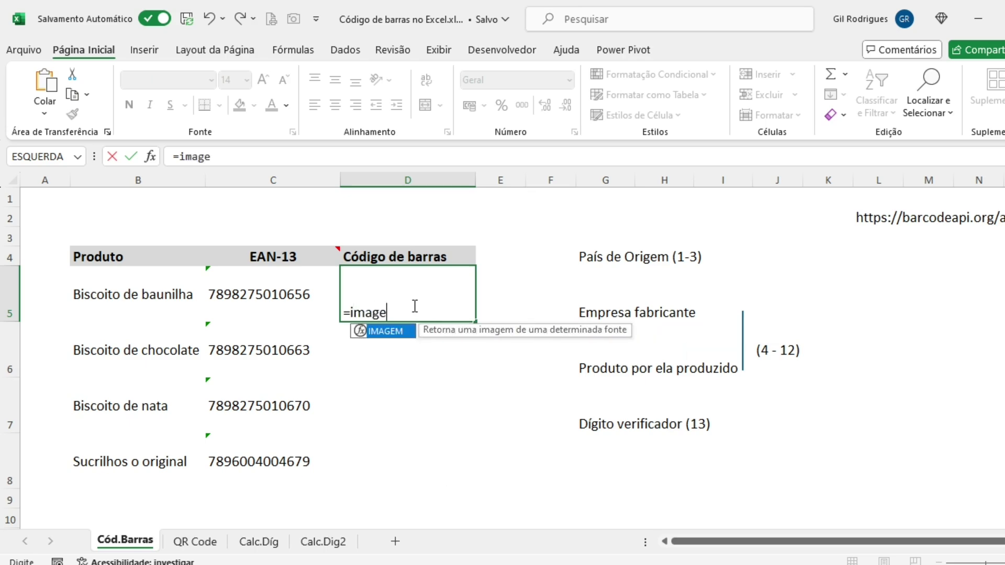
text(m()
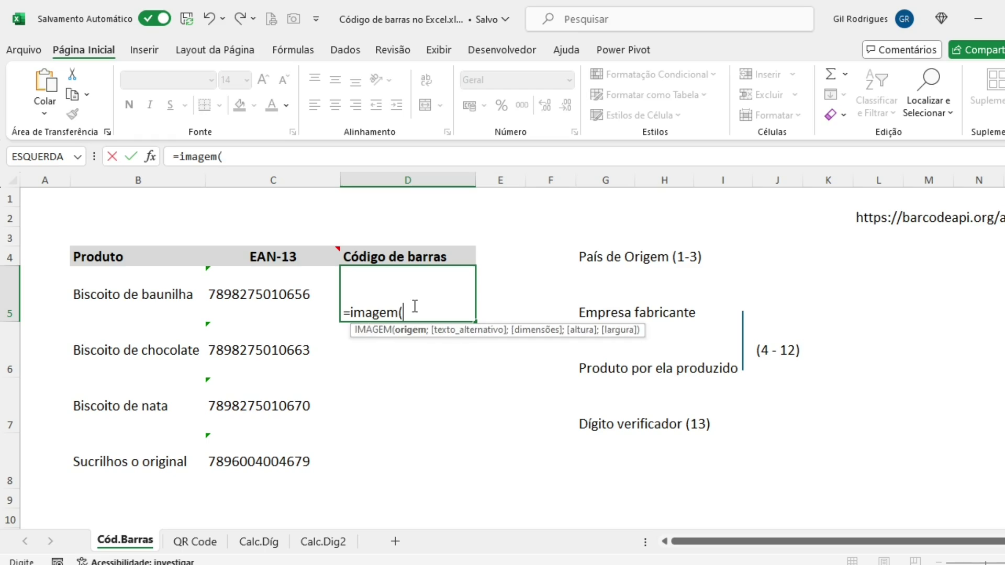
text(")
key(ctrl+v)
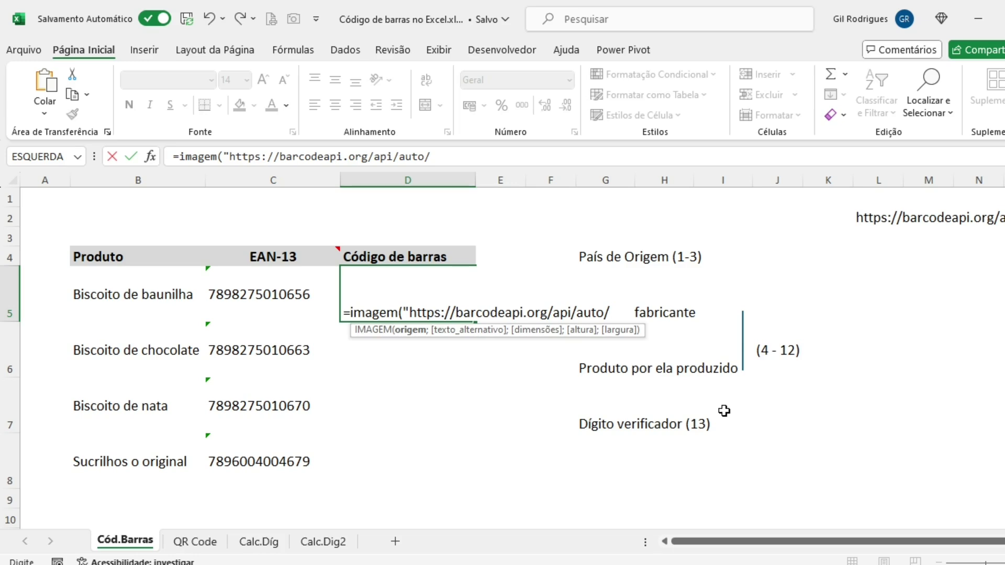
text(")
text(7)
key(BackSpace)
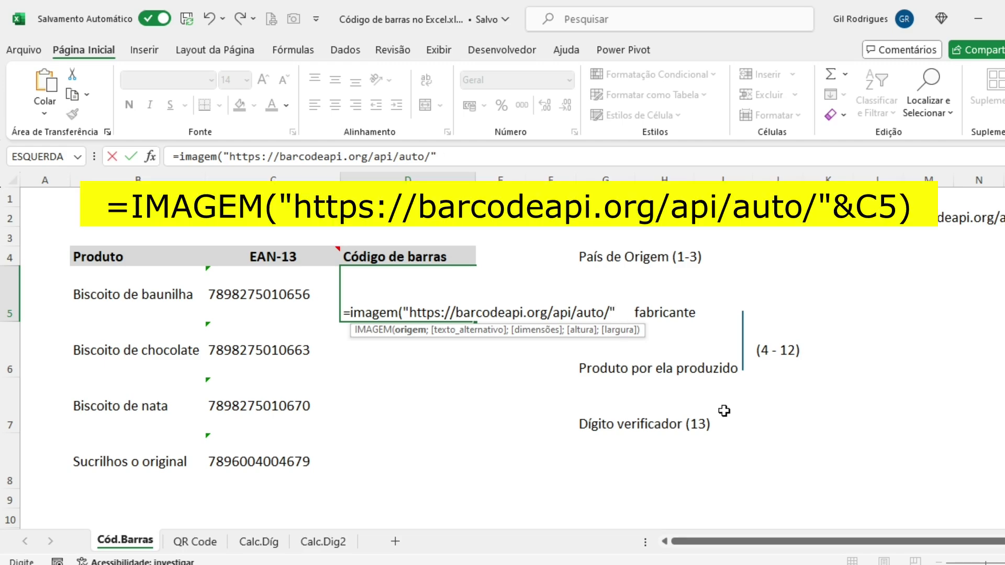
text(&)
click(256, 299)
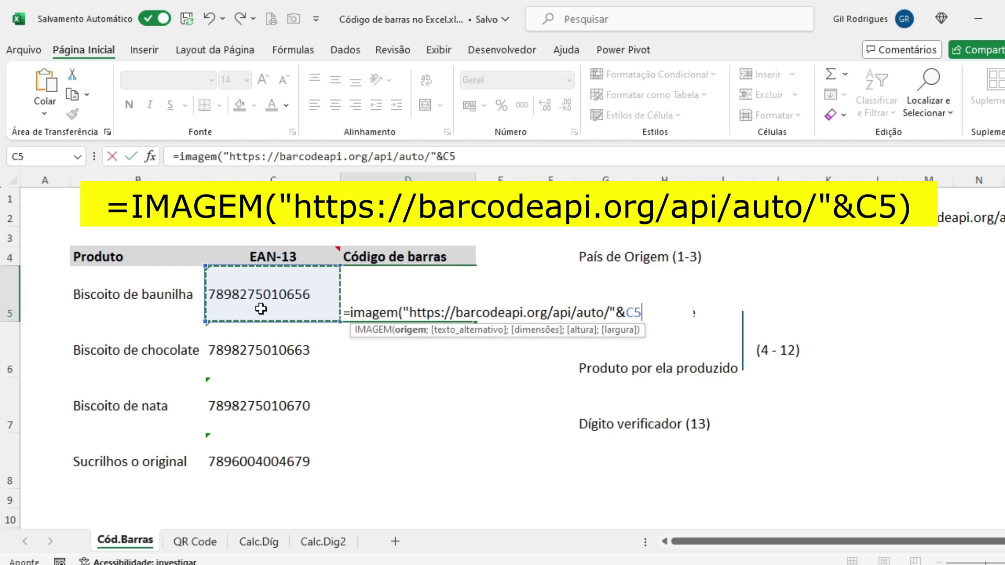
text())
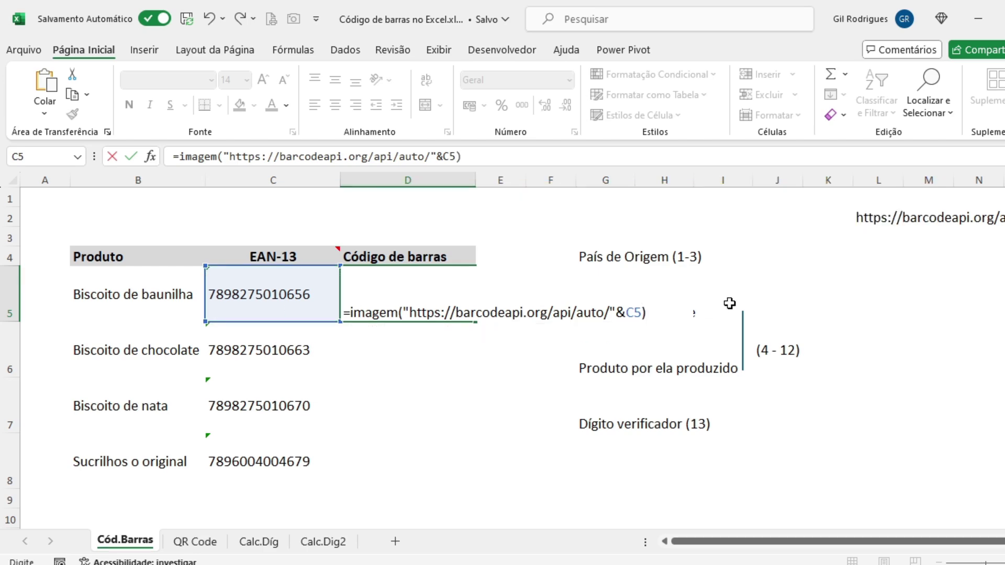
key(Return)
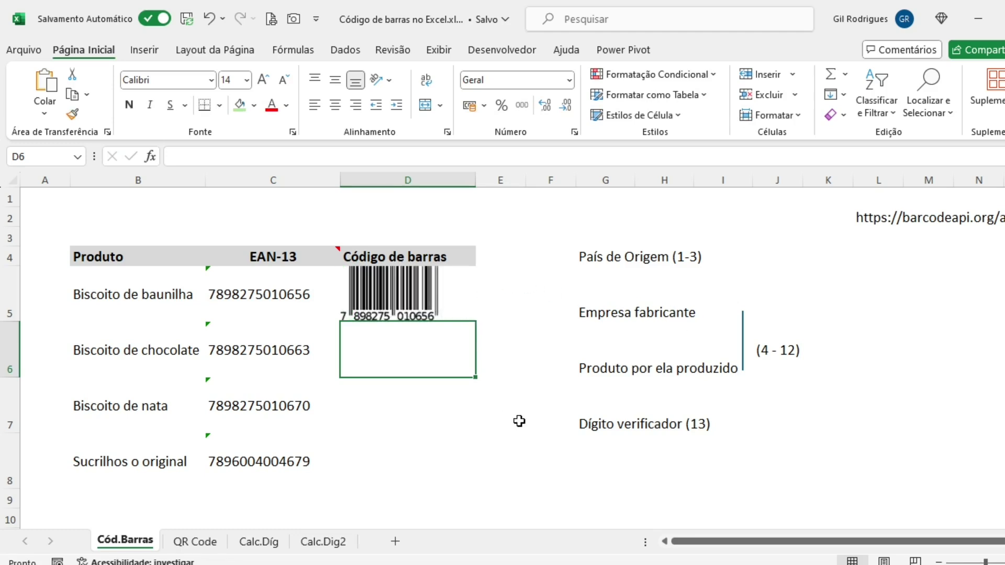
Fill D5's barcode formula down to D8 and check the D6:D8 barcode formulas
click(413, 285)
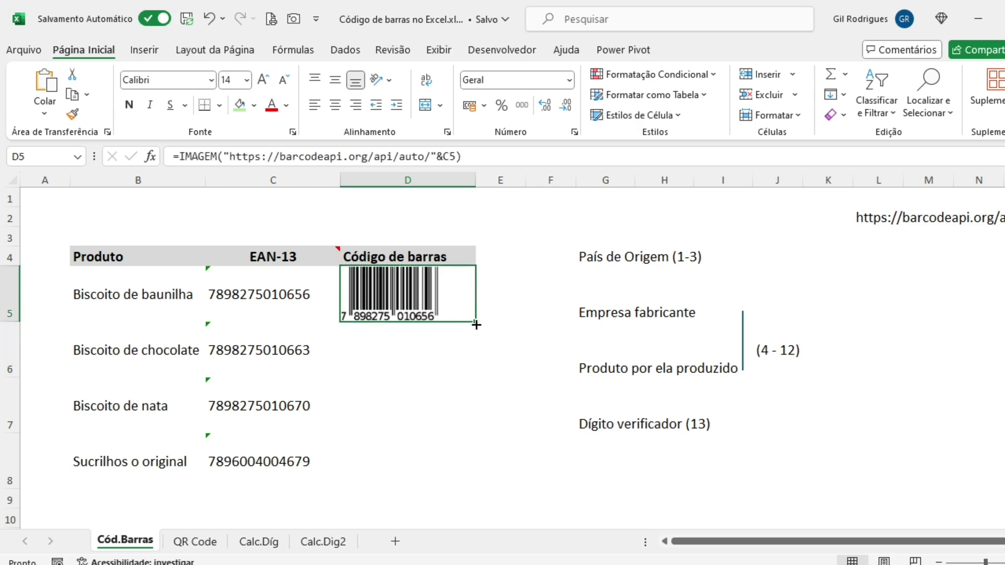
mouse_move(476, 321)
mouse_down()
mouse_move(473, 468)
mouse_move(458, 444)
mouse_up()
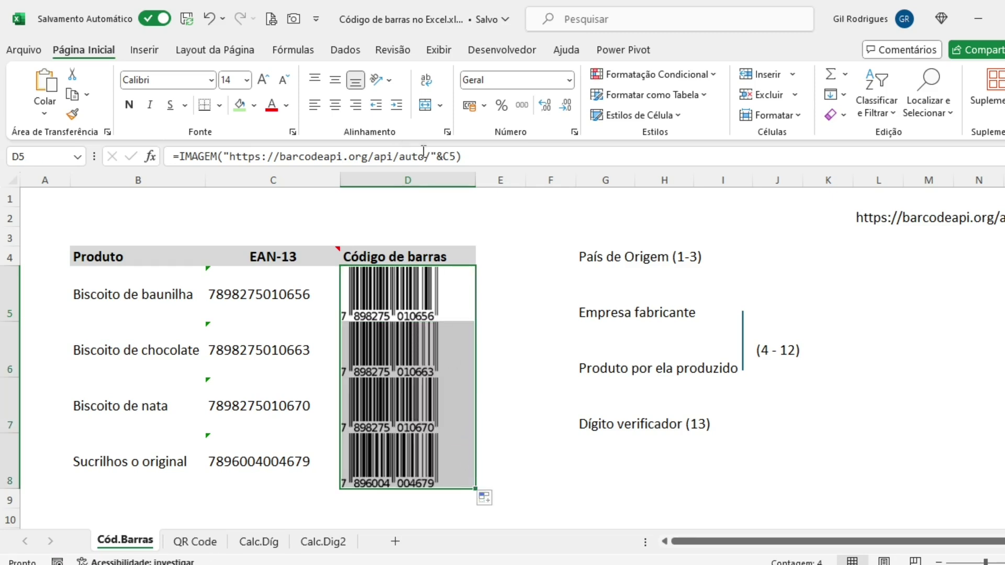
click(394, 348)
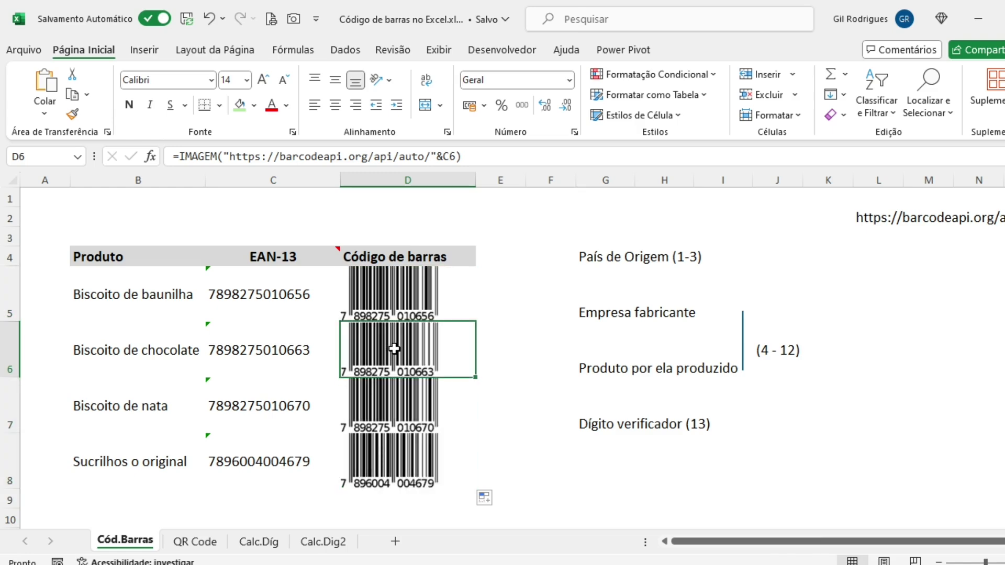
key(Down)
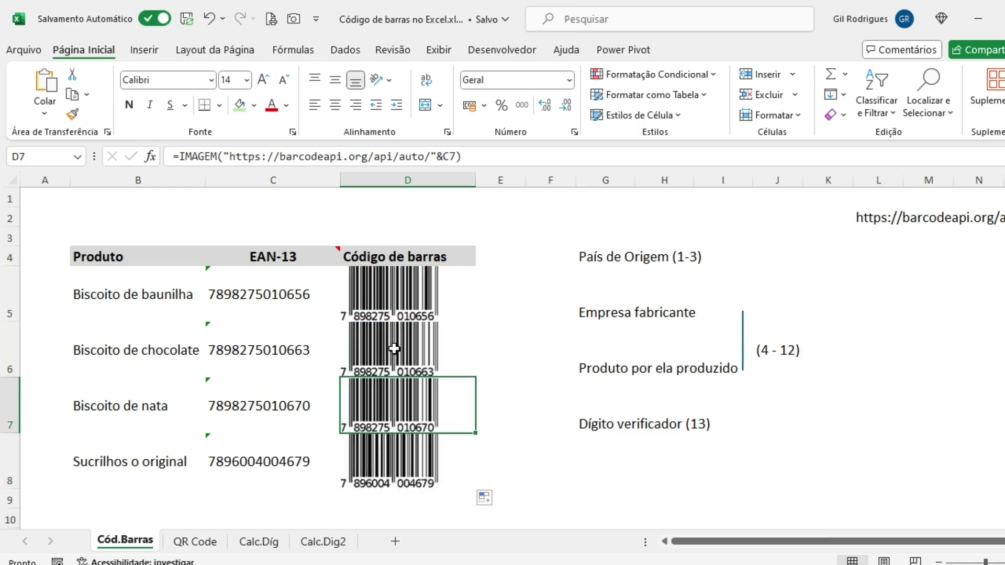
key(Down)
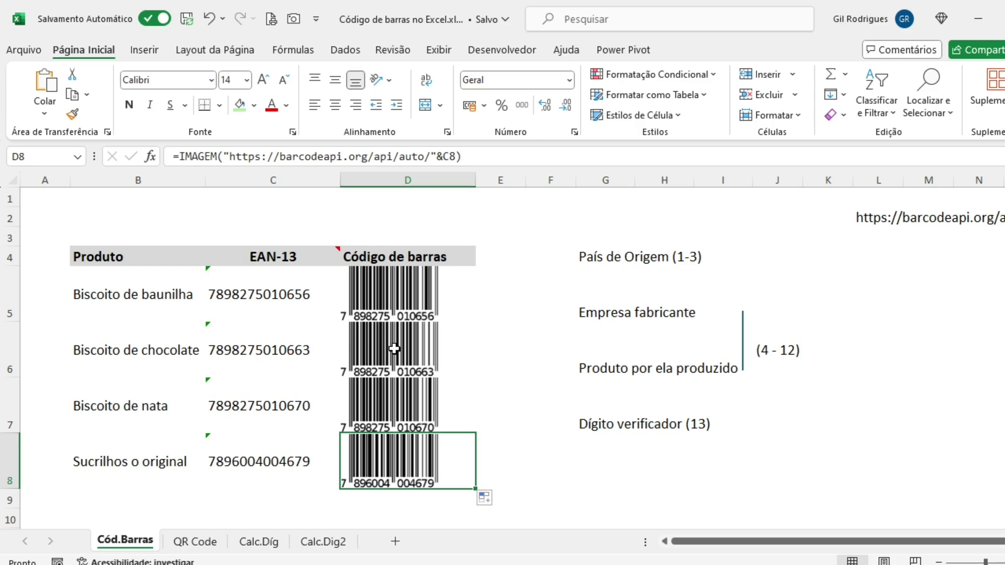
click(256, 467)
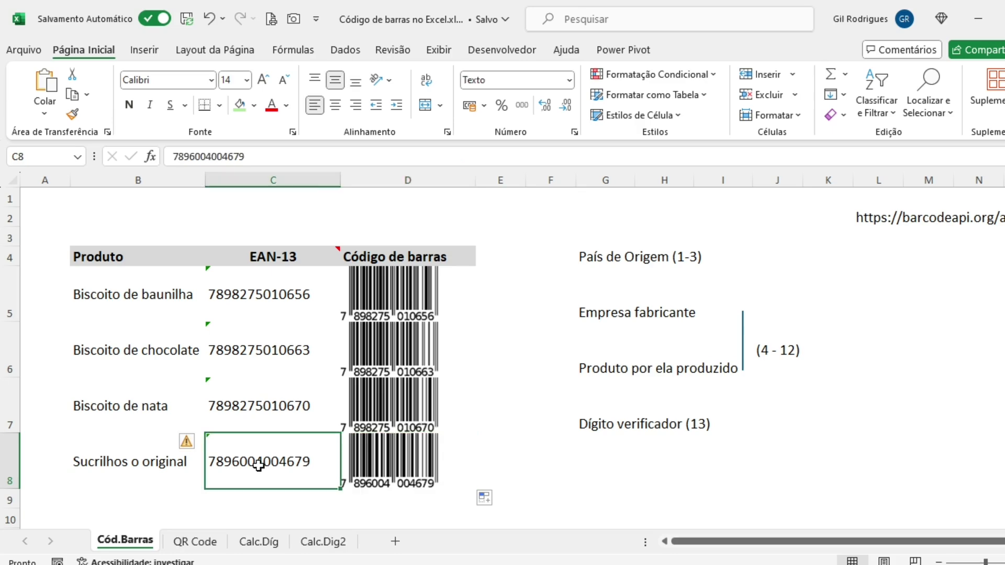
click(402, 458)
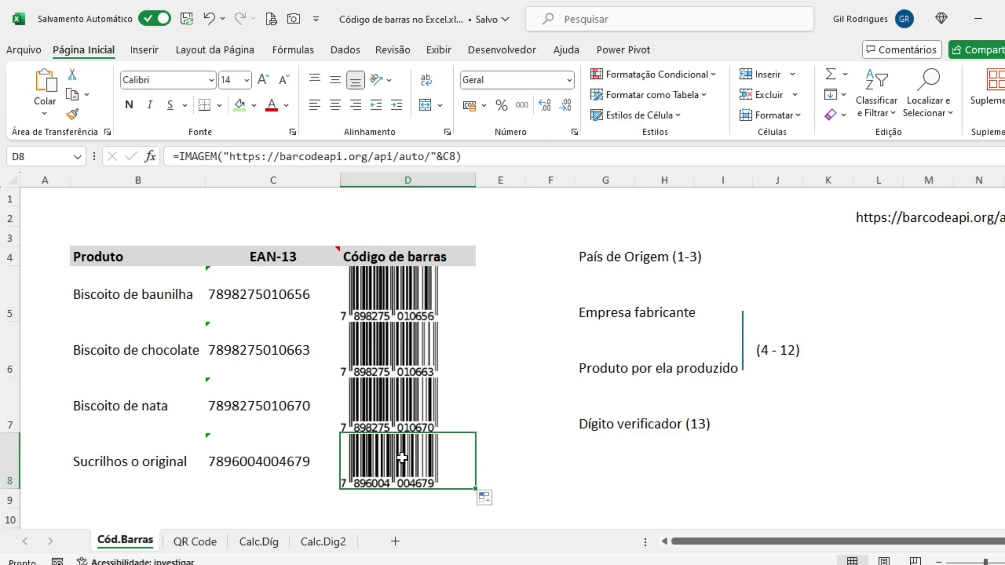
click(46, 194)
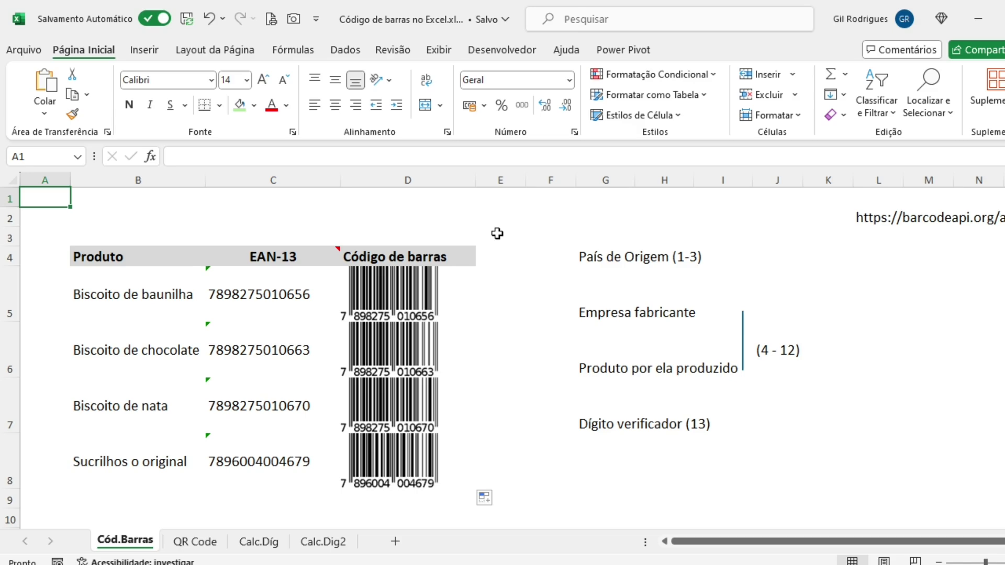
On the QR Code sheet, select the planilhastogo.com.br URL in C5 and clear D5's QR image
click(209, 543)
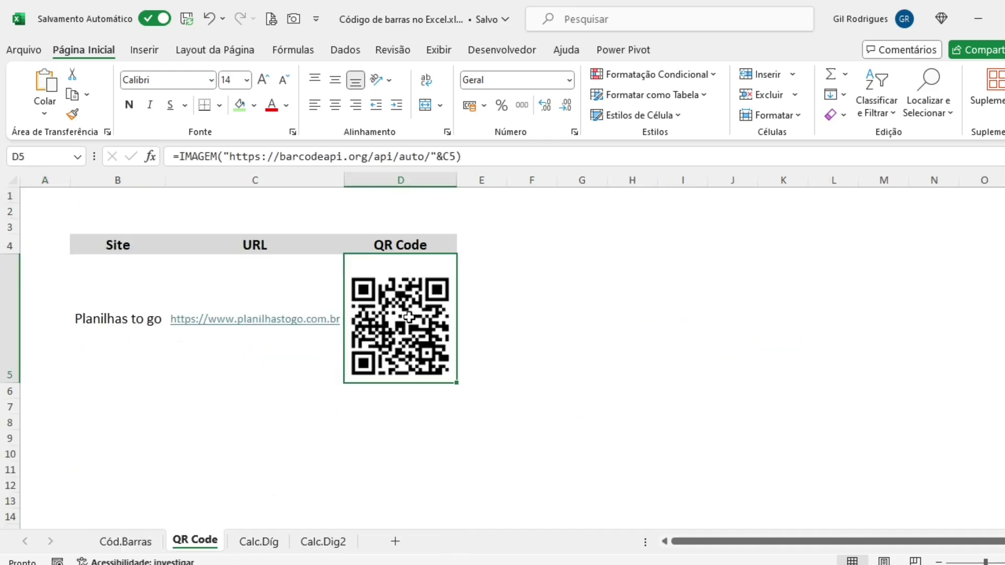
click(96, 320)
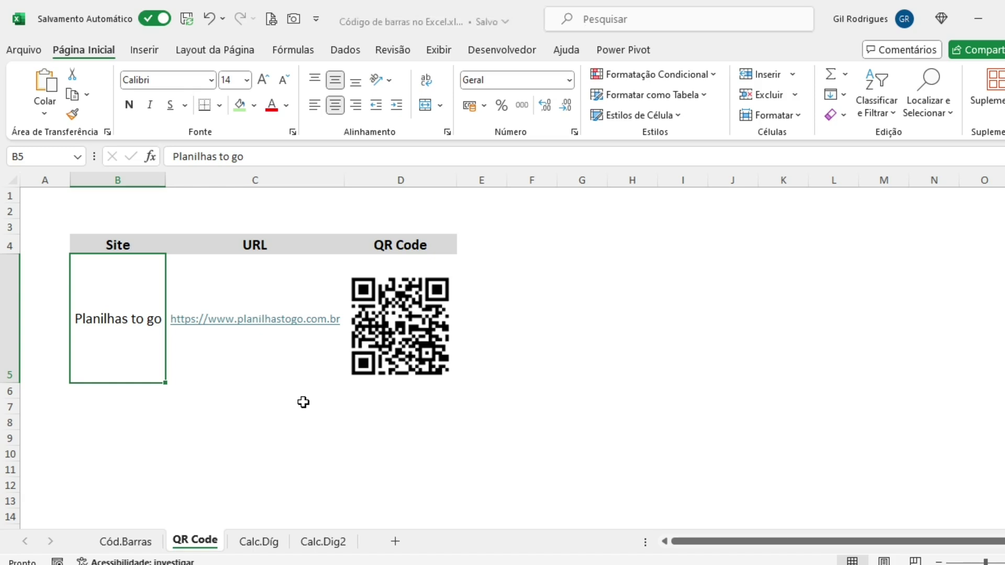
key(Right)
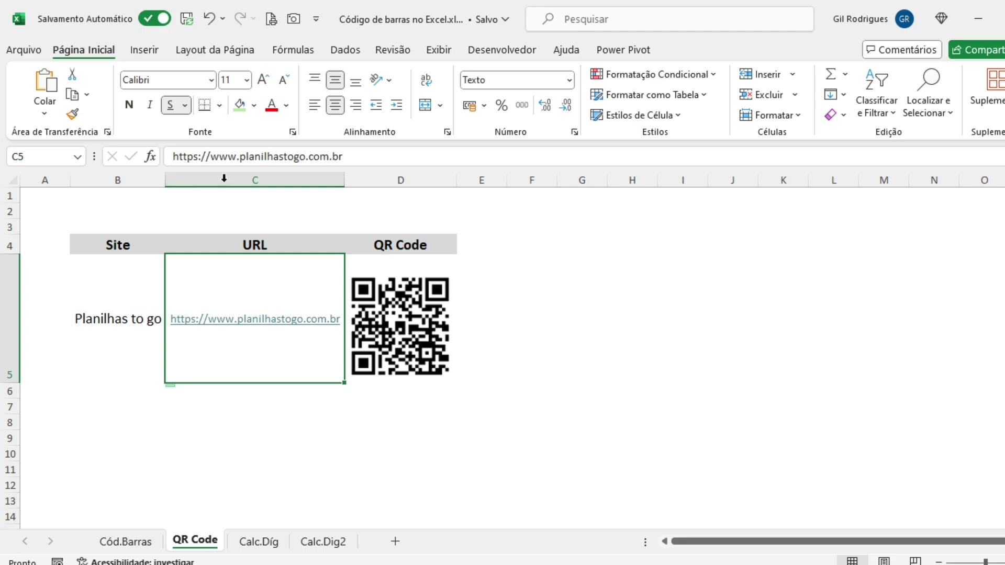
key(F2)
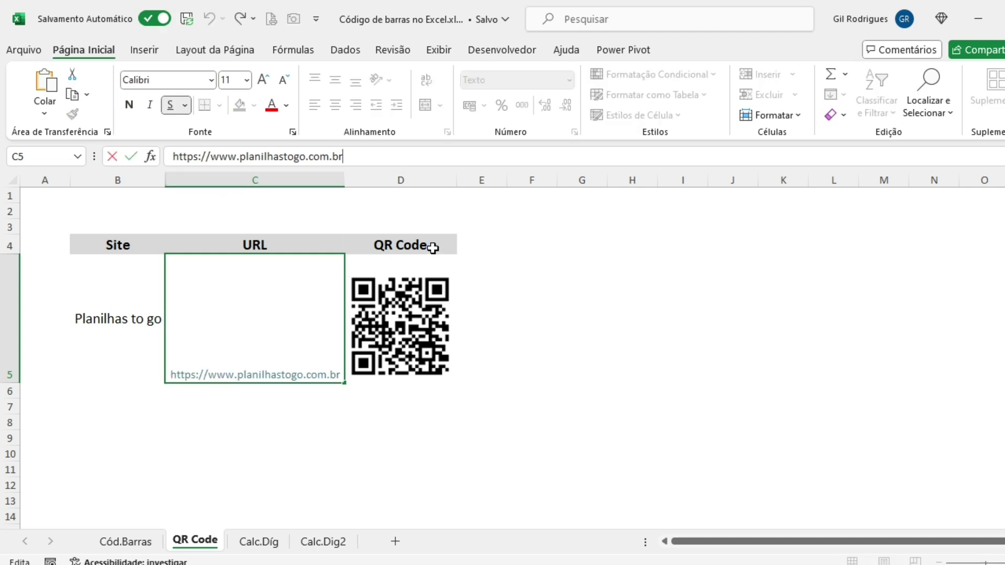
text(A)
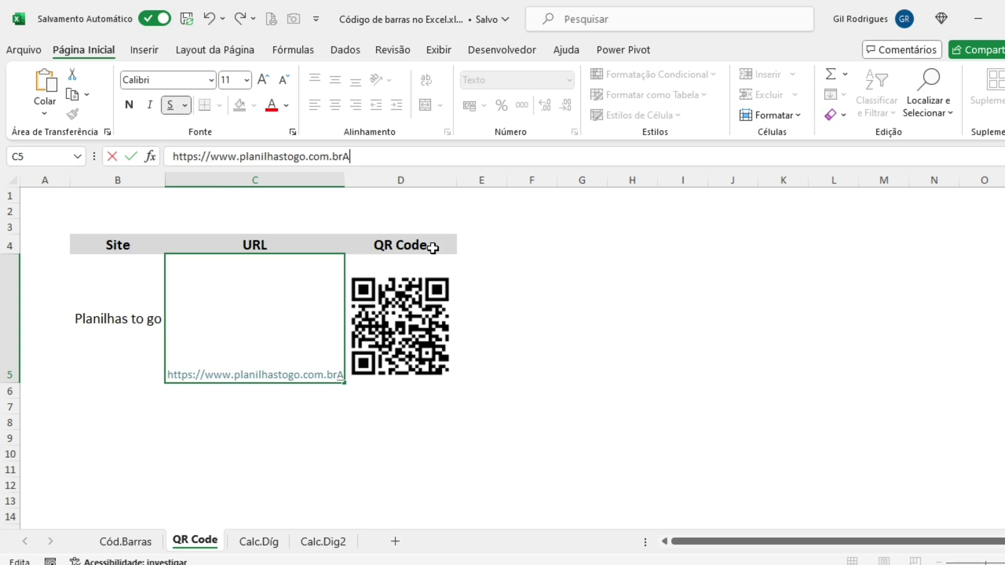
key(BackSpace)
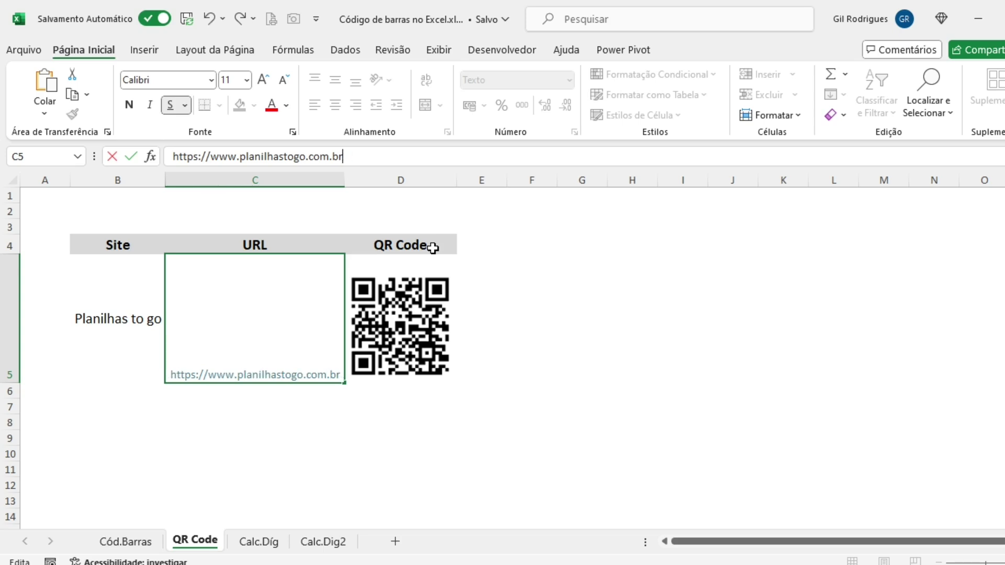
key(shift+Home)
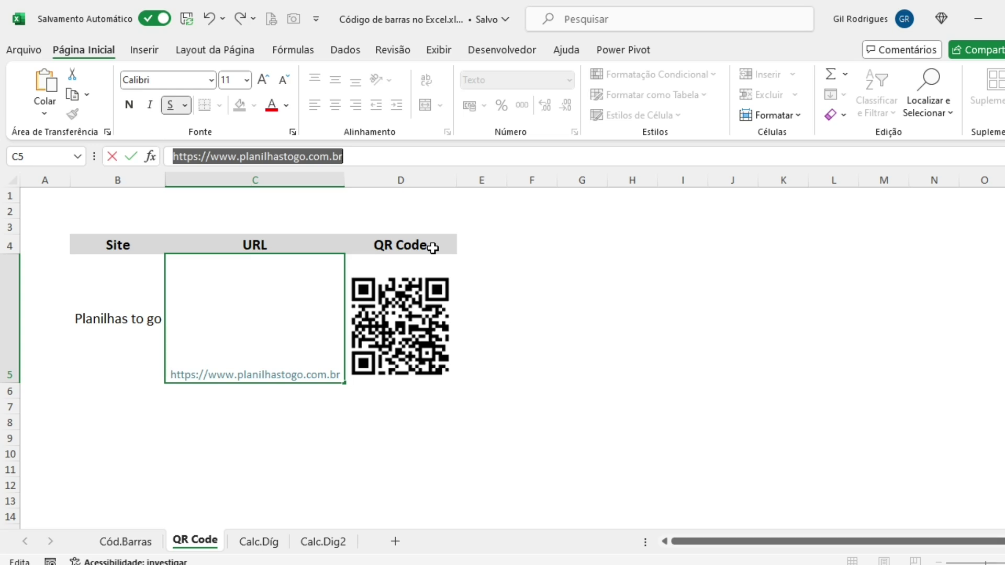
key(Tab)
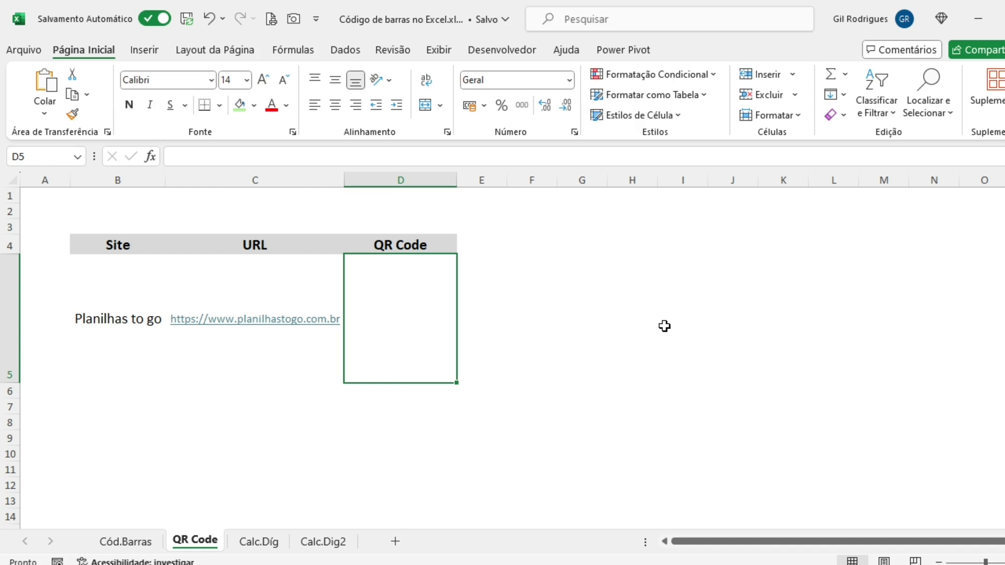
text(=)
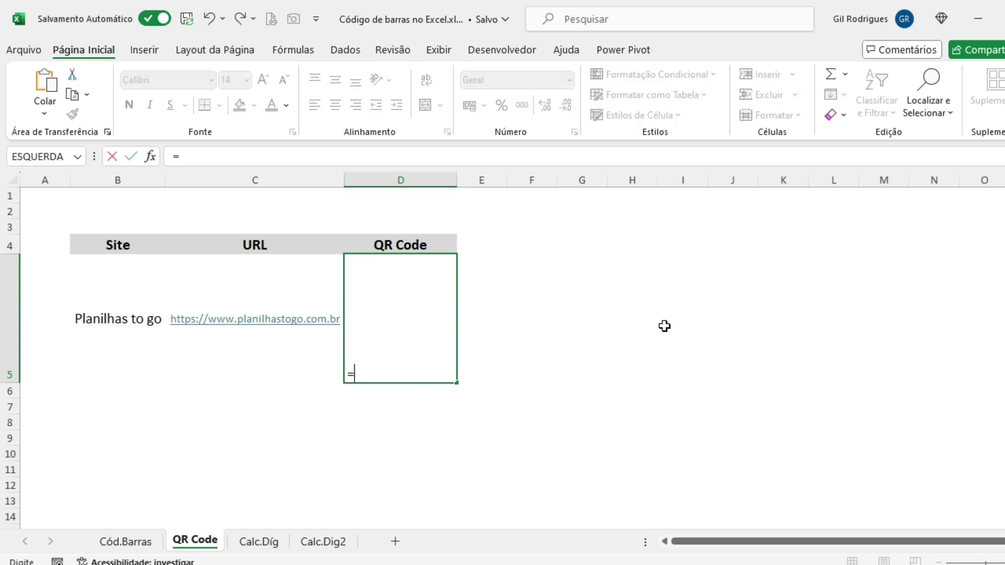
text(()
text(im)
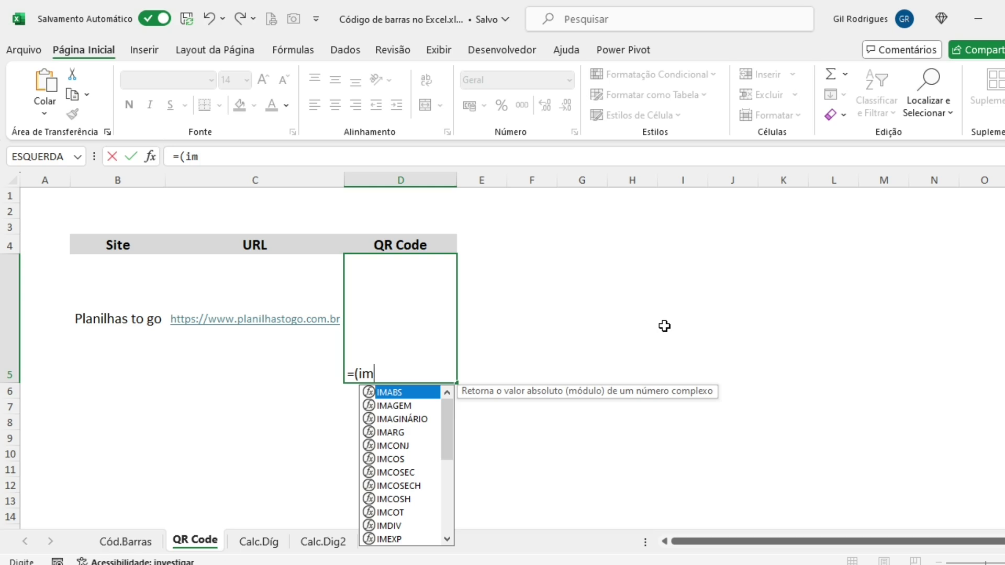
double_click(399, 407)
click(399, 409)
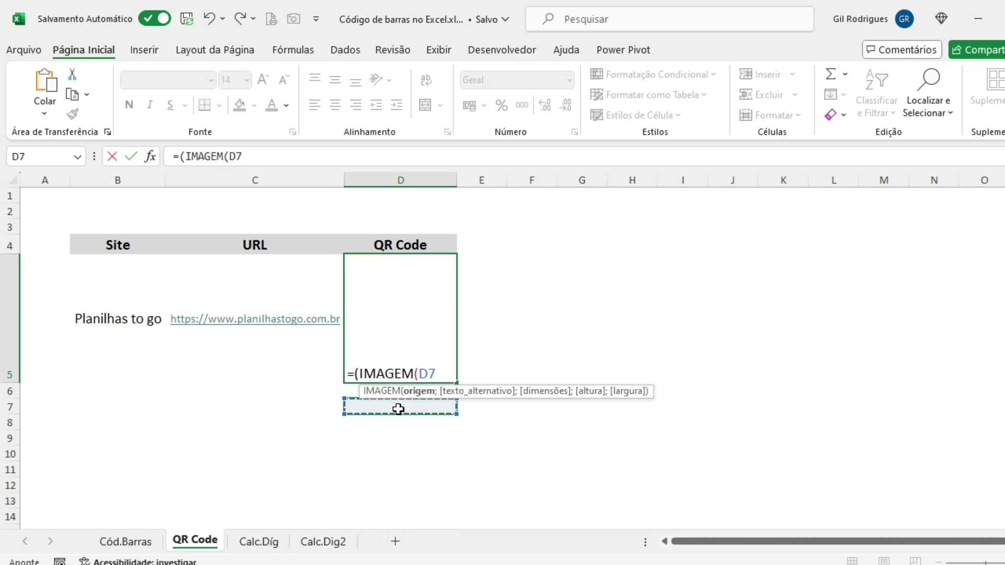
key(BackSpace)
key(BackSpace)
text(")
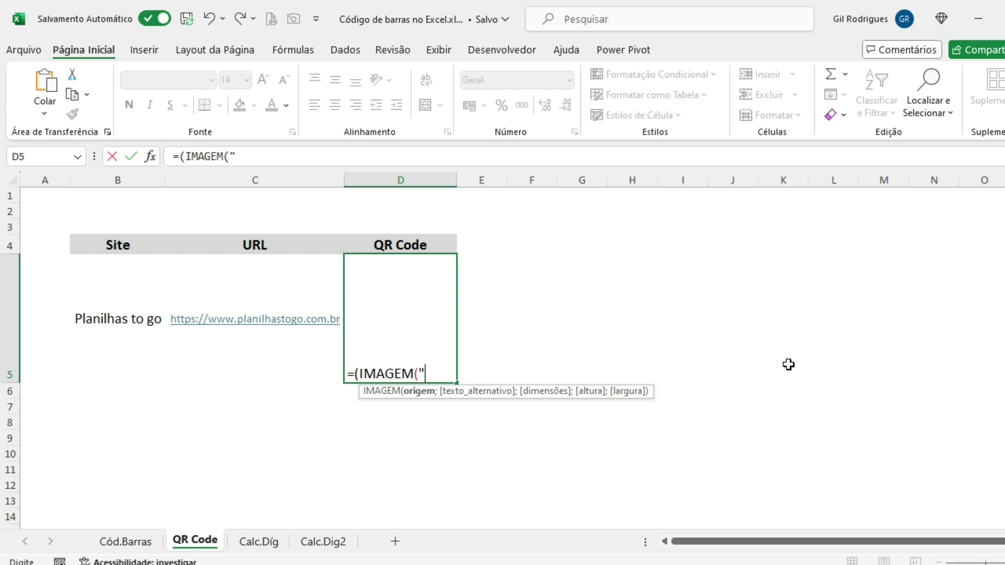
key(super+v)
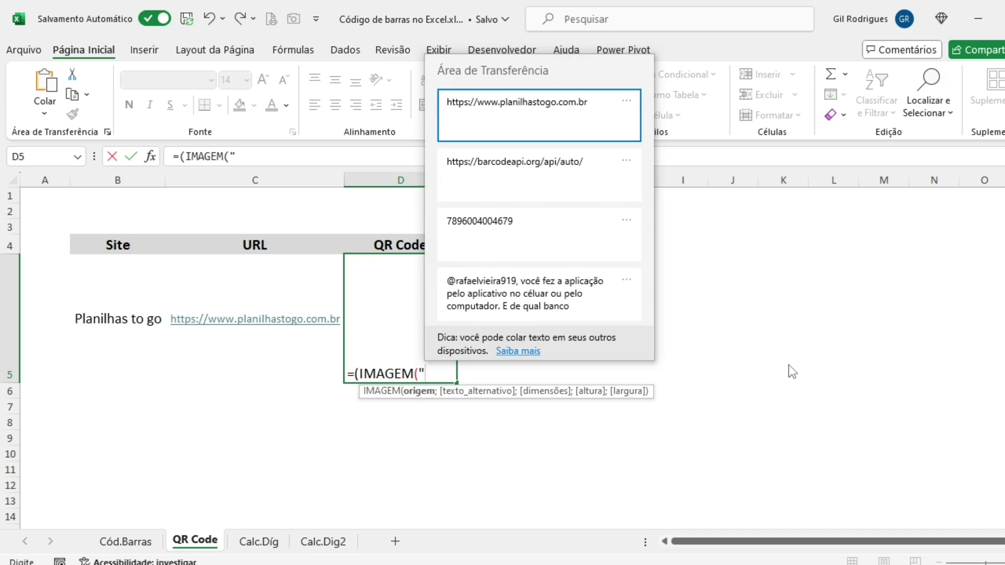
click(523, 169)
text(https://barcodeapi.org/api/auto/)
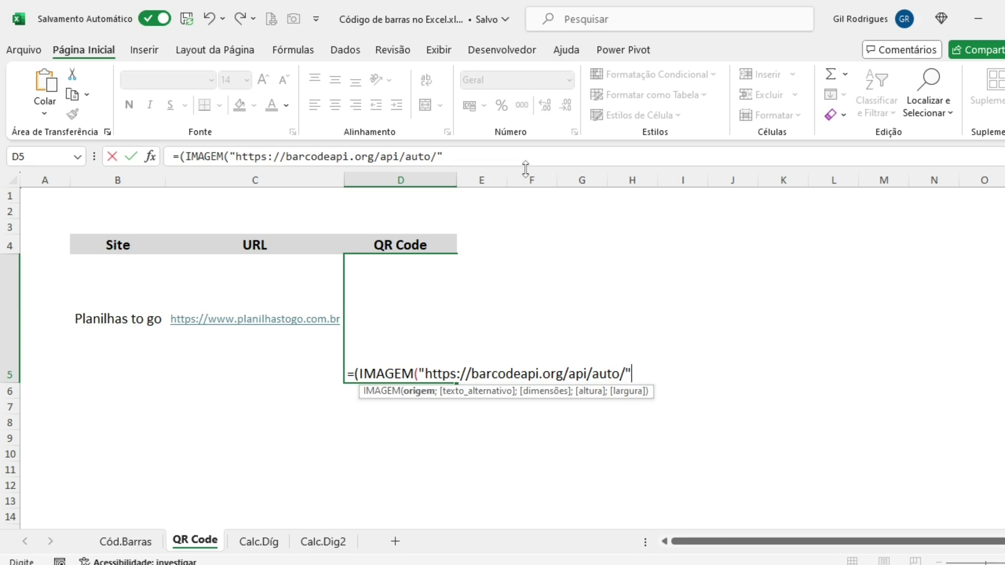
text(&)
click(244, 328)
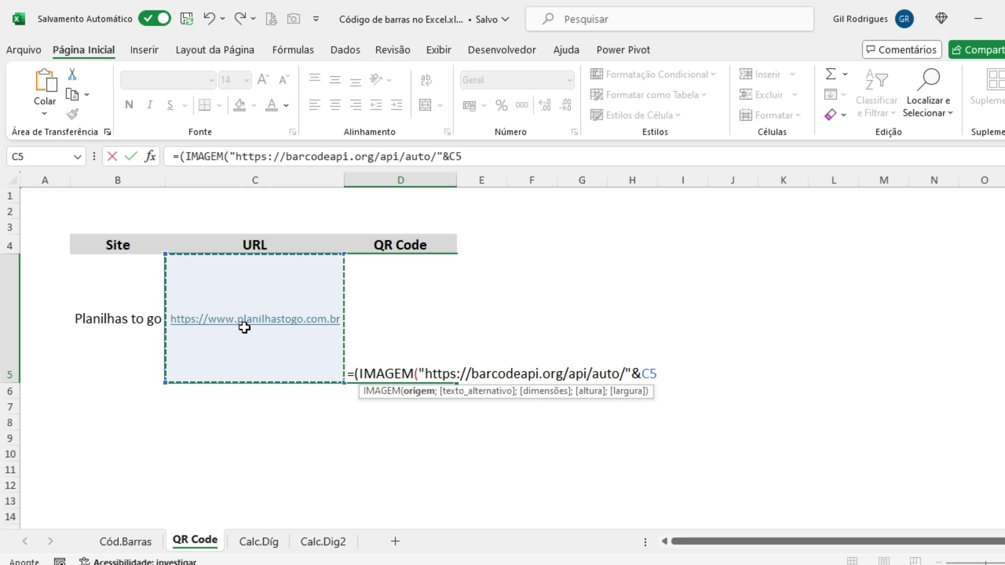
text())
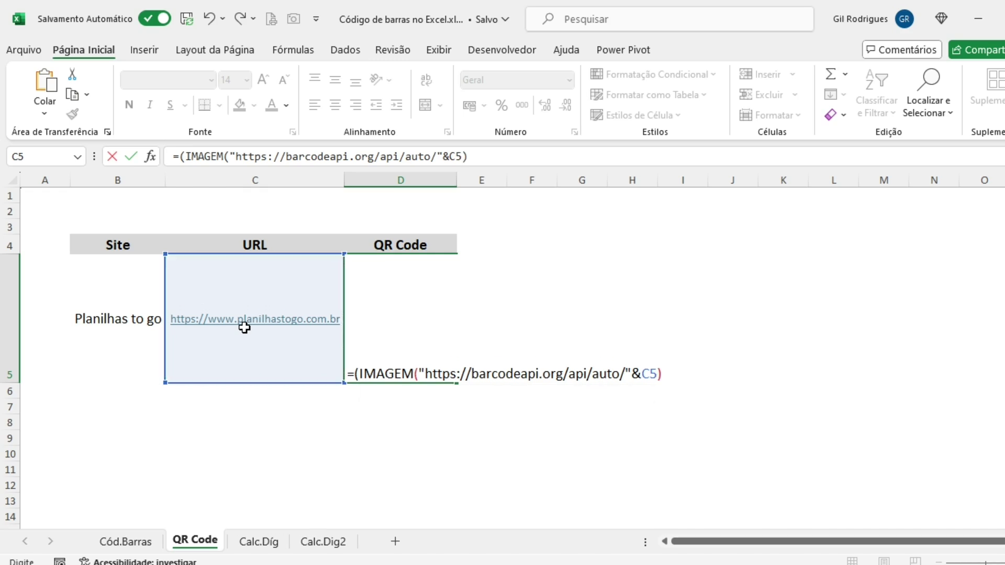
key(Return)
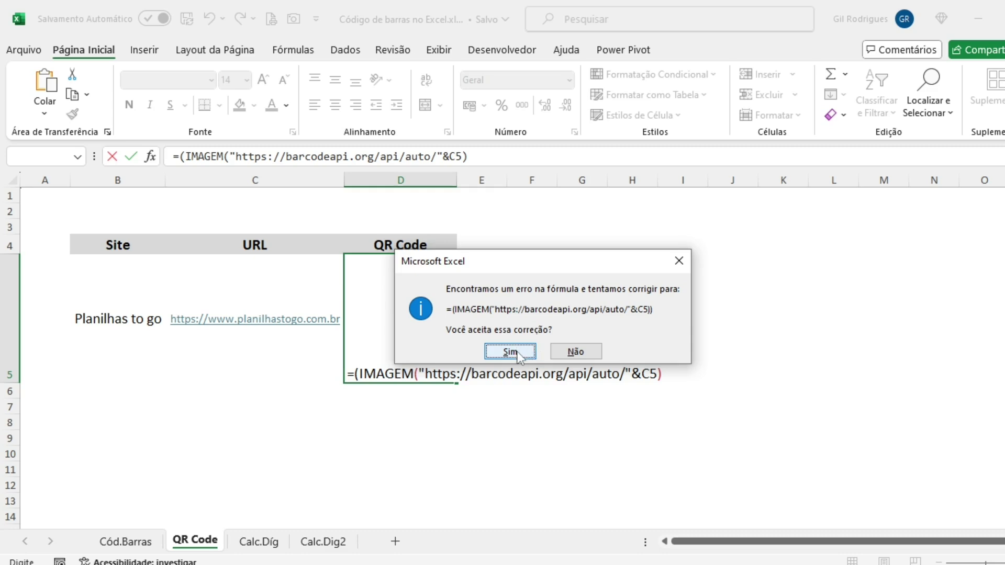
Answer Sim to Excel's suggested correction of the D5 formula
click(520, 355)
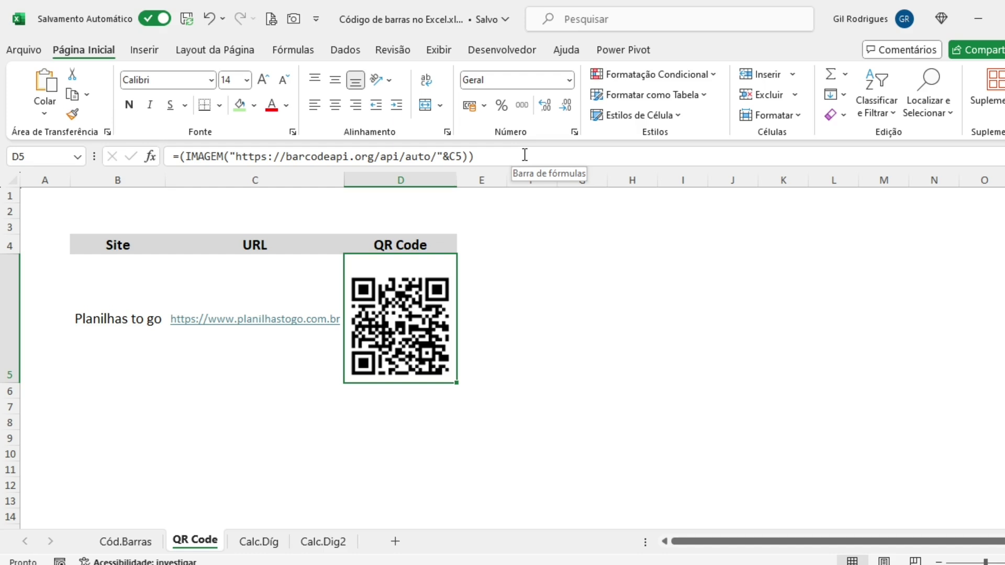
Delete the extra opening and closing parentheses from D5's formula, then recheck D5
click(186, 156)
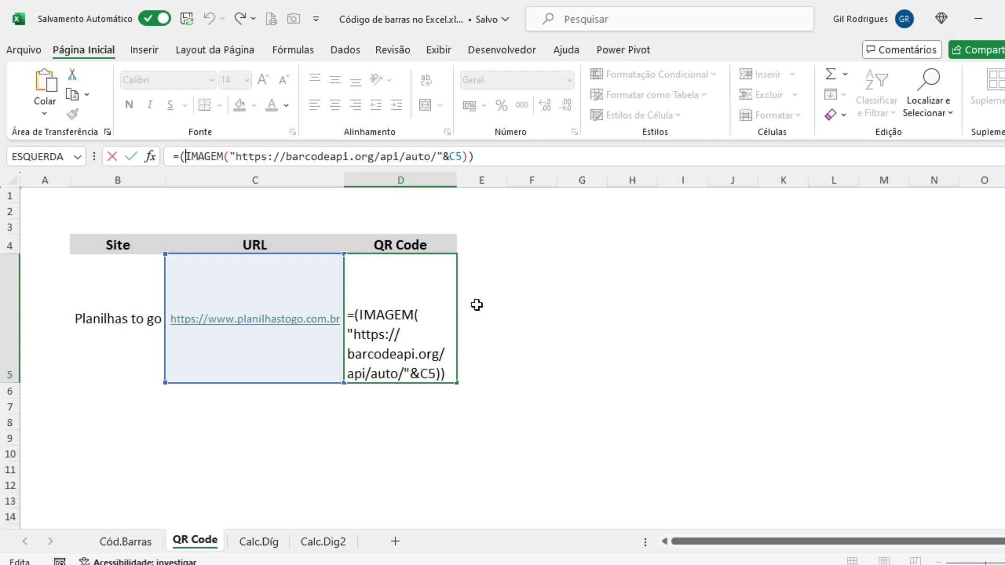
key(BackSpace)
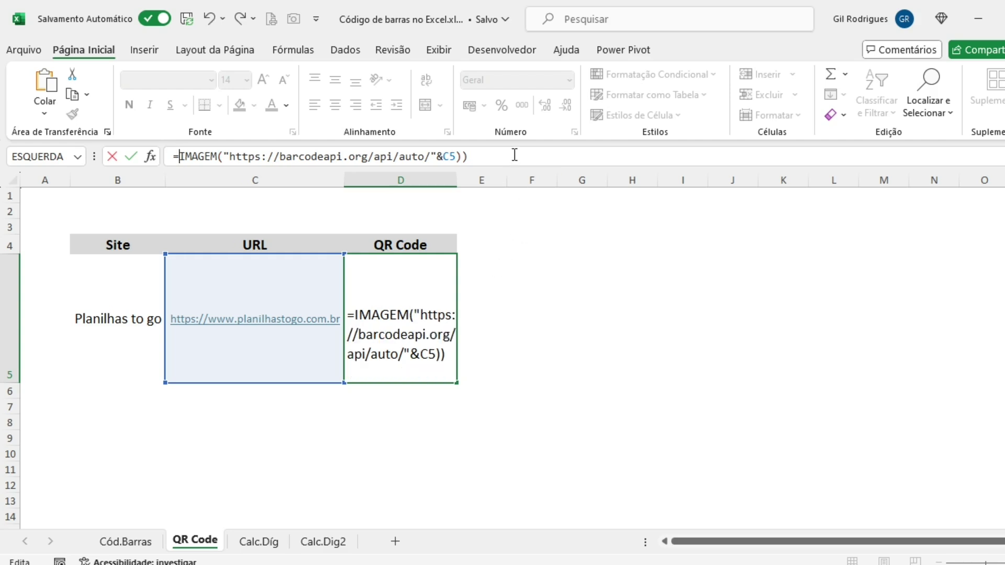
click(514, 155)
key(BackSpace)
key(Return)
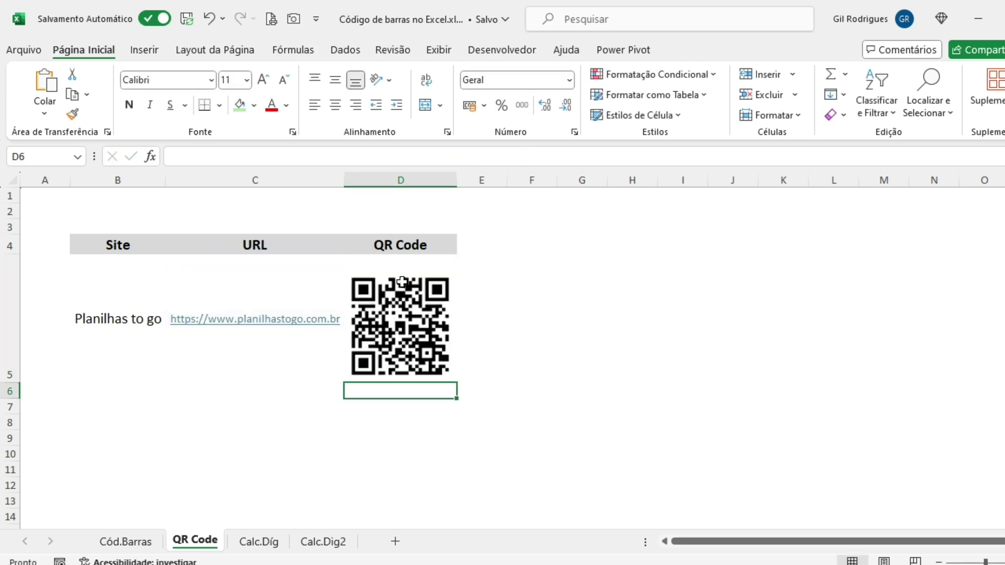
click(401, 309)
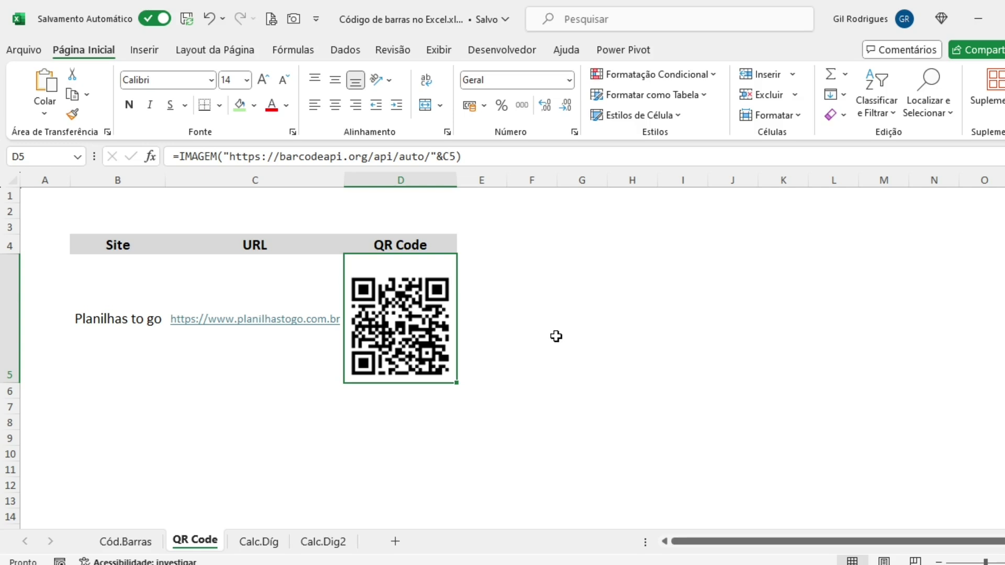
click(32, 198)
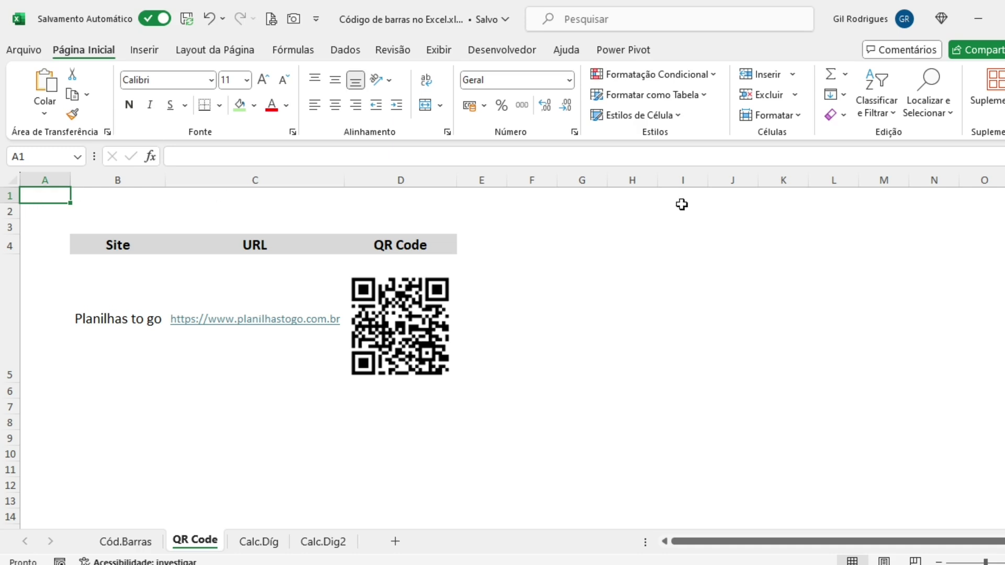